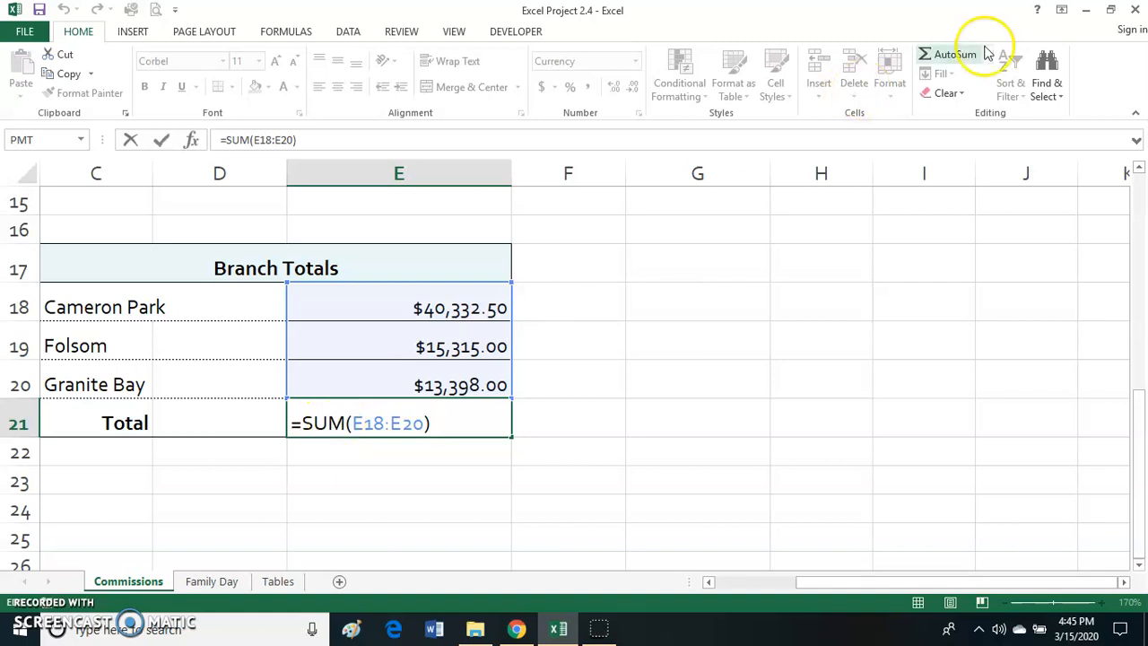
- Total the three branch amounts in cell E21 with the formula =SUM(E18:E20)
{"action": "left_click_drag", "start_coordinate": [354, 424], "coordinate": [424, 424]}
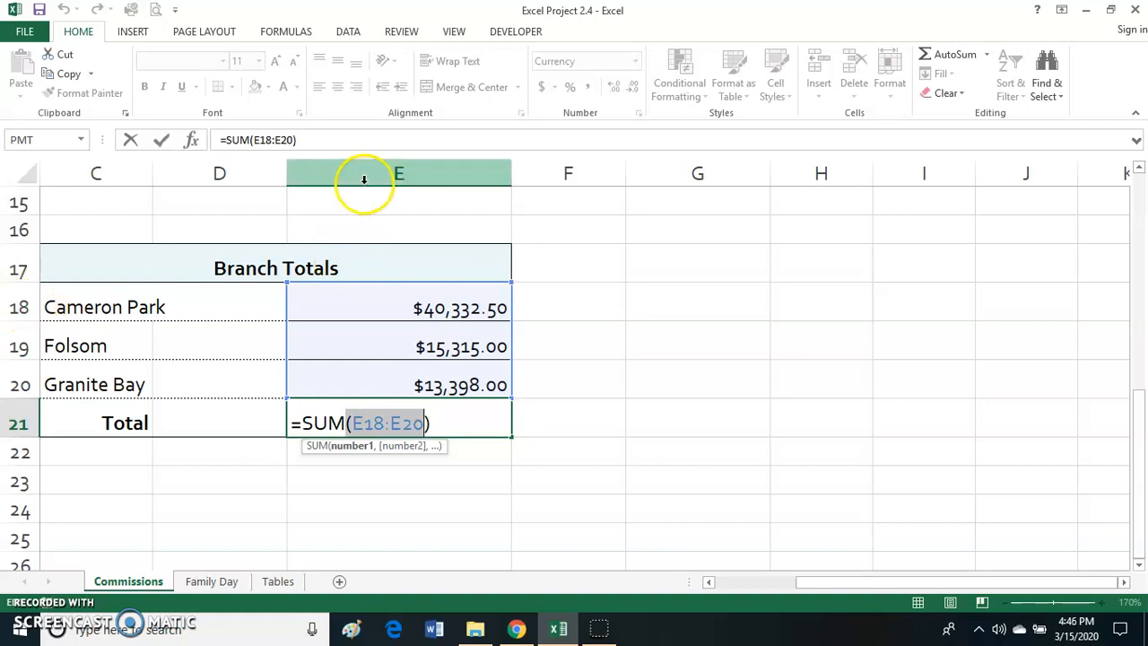
{"action": "left_click", "coordinate": [391, 425]}
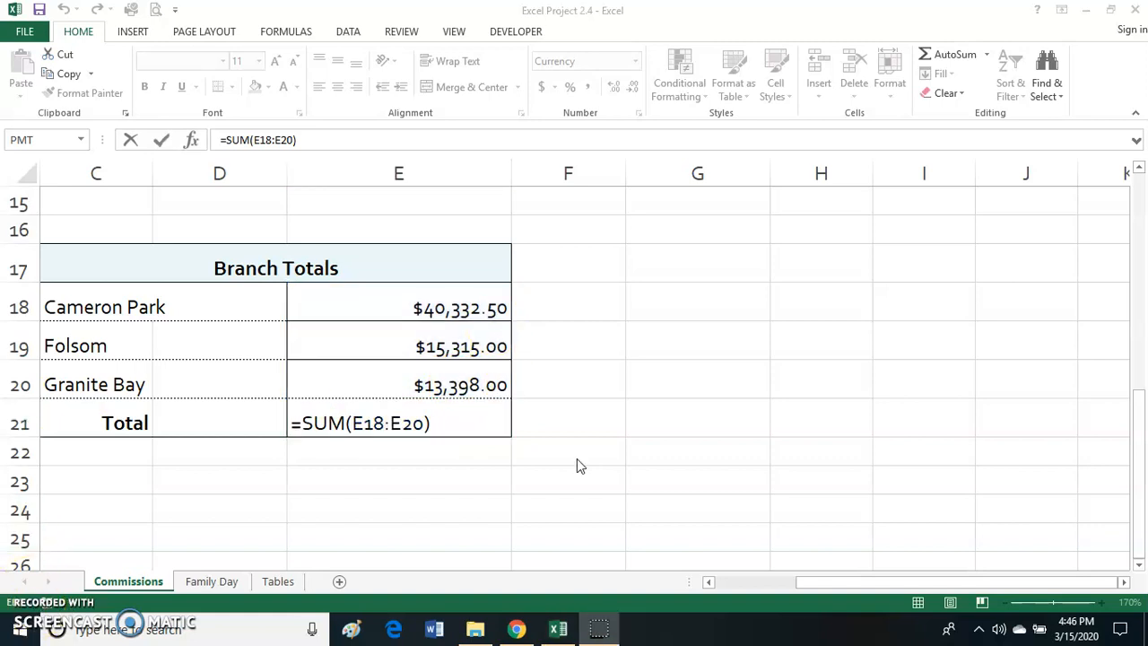
{"action": "left_click", "coordinate": [462, 420]}
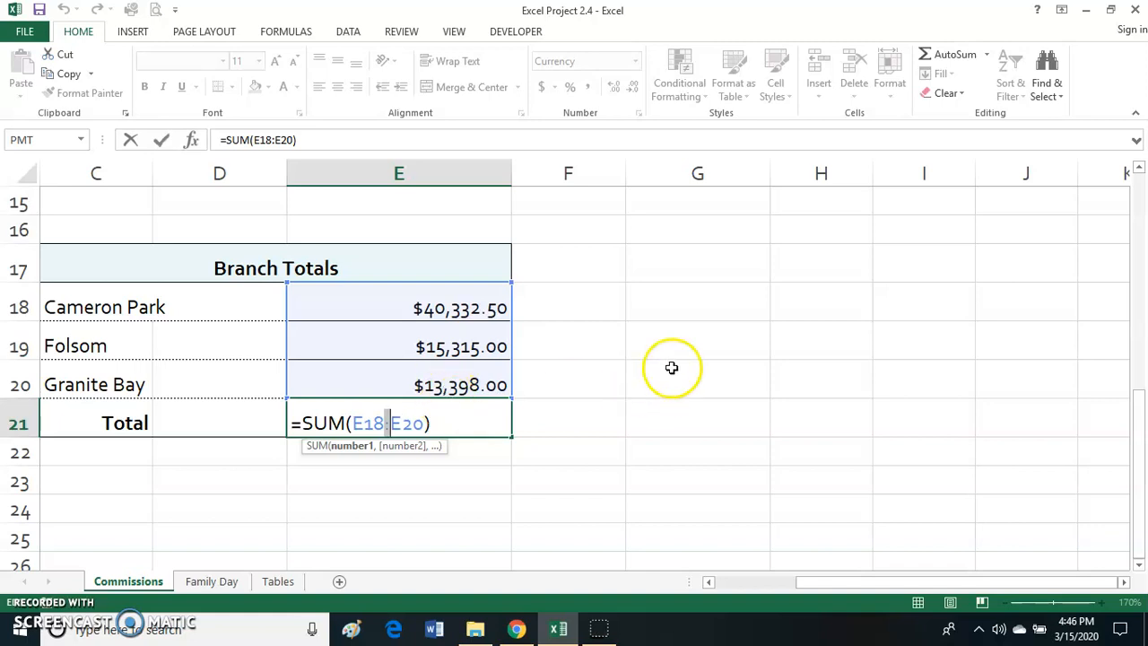
{"action": "left_click", "coordinate": [716, 482]}
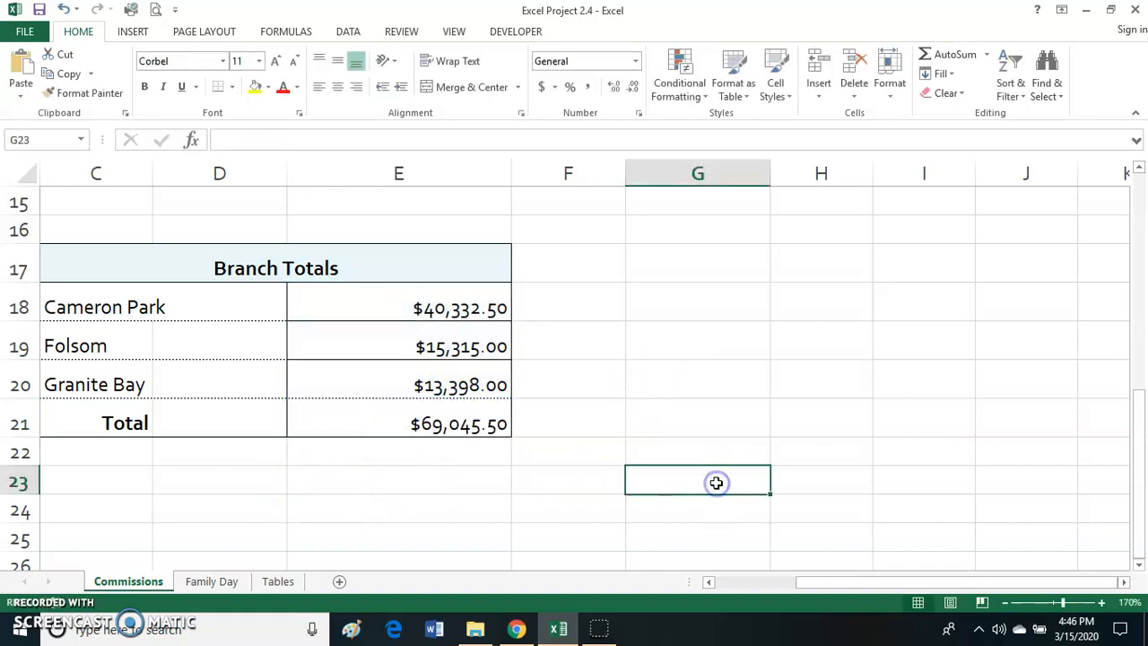
- Go to cell G23 by its cell reference and enter the NOW function for the current date
{"action": "left_click", "coordinate": [33, 140]}
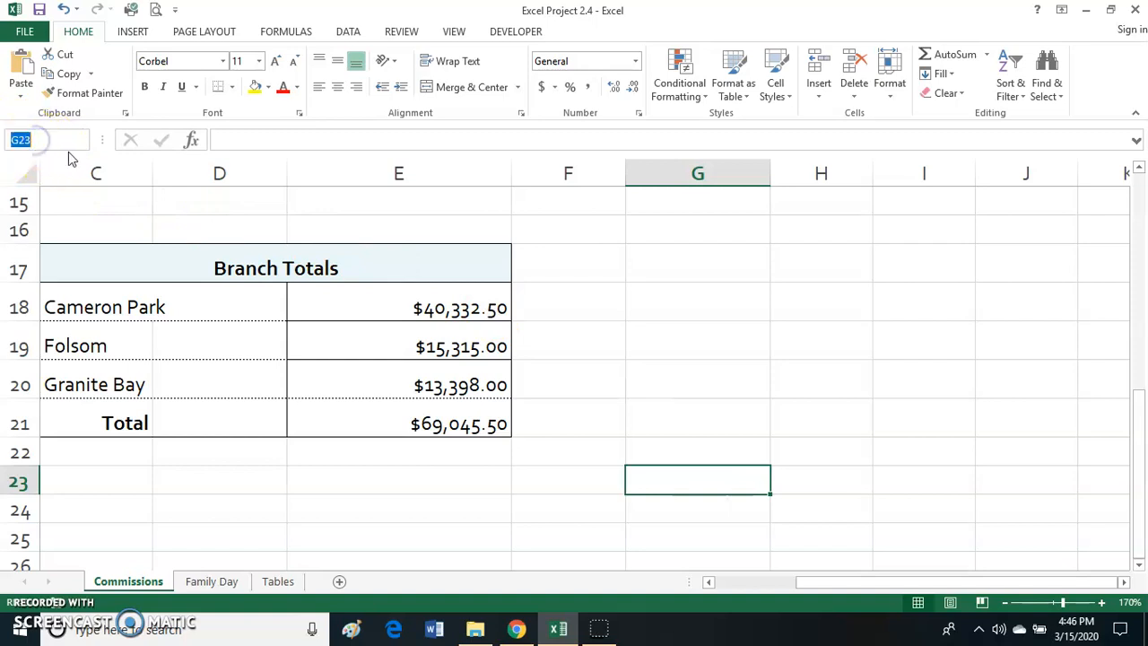
{"action": "left_click", "coordinate": [685, 229]}
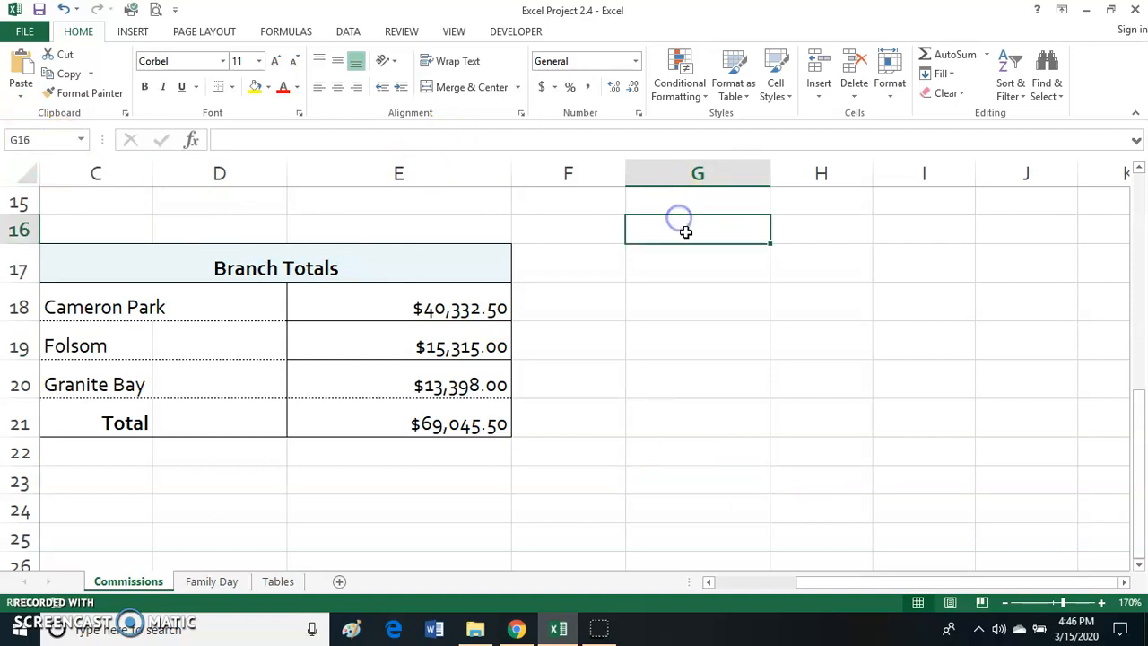
{"action": "left_click", "coordinate": [33, 141]}
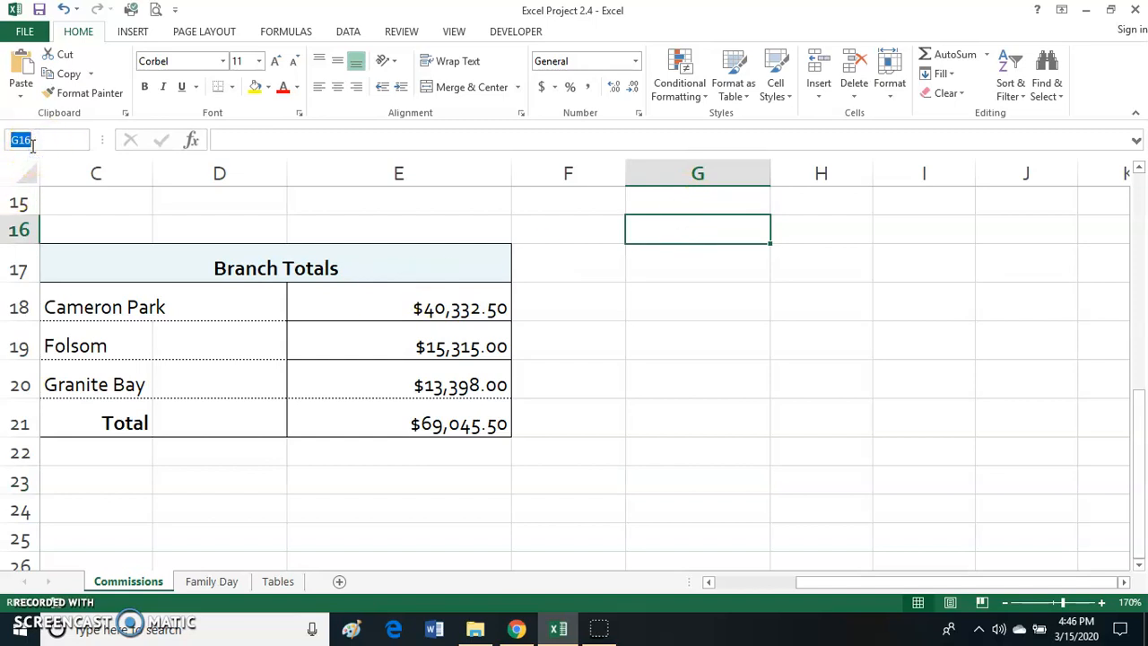
{"action": "key", "text": "Return"}
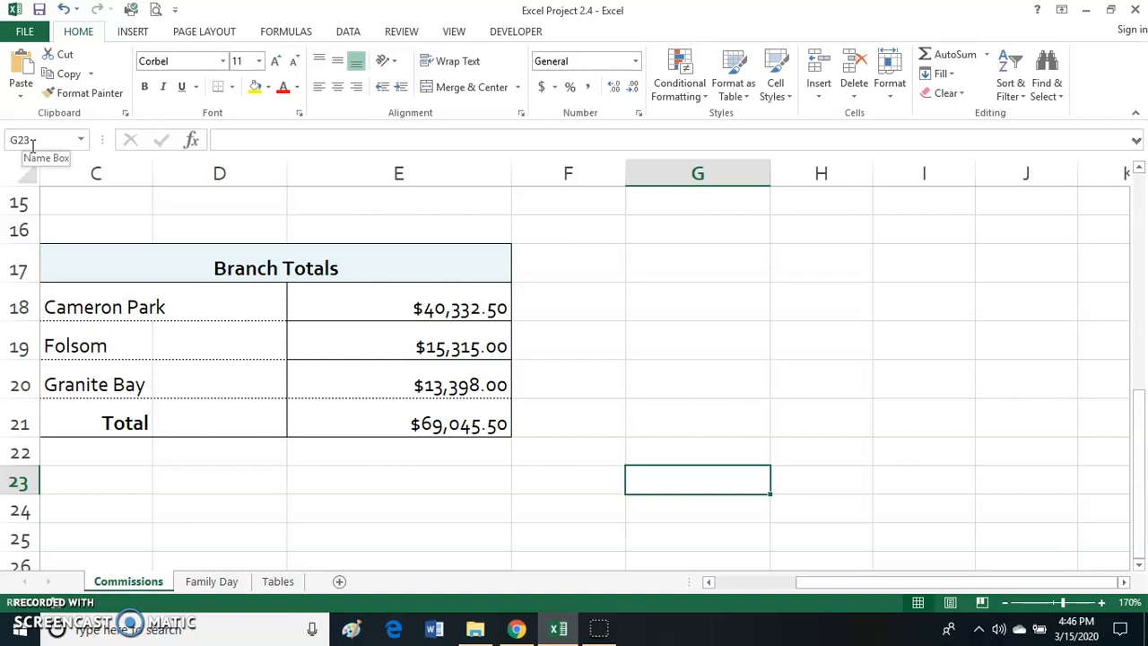
{"action": "type", "text": "="}
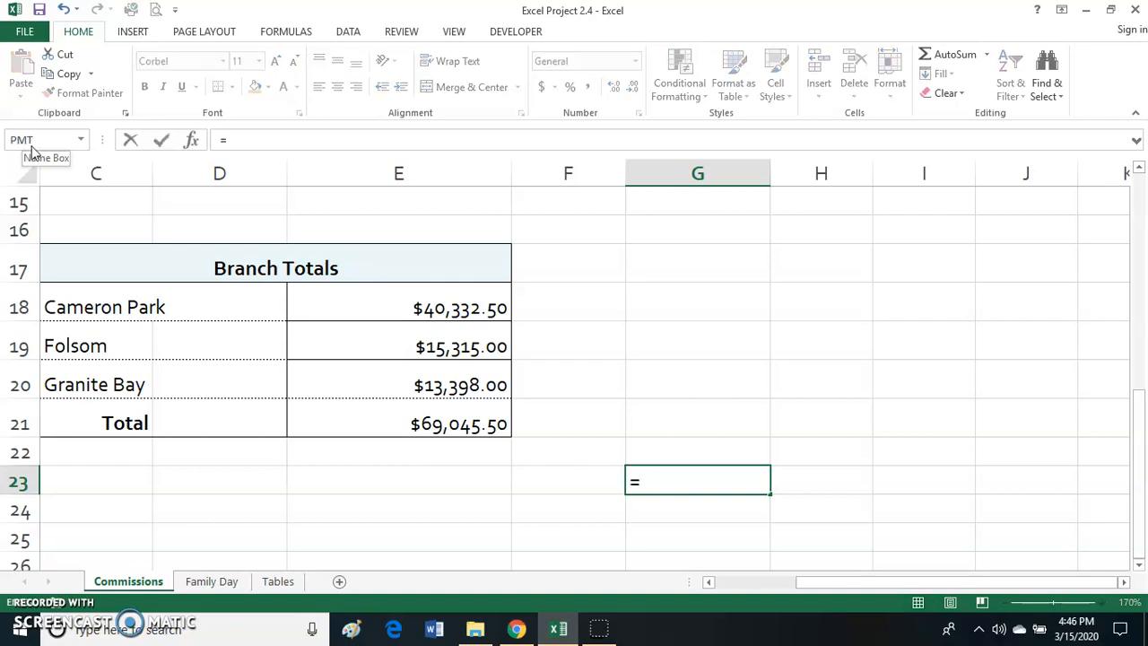
{"action": "type", "text": "now"}
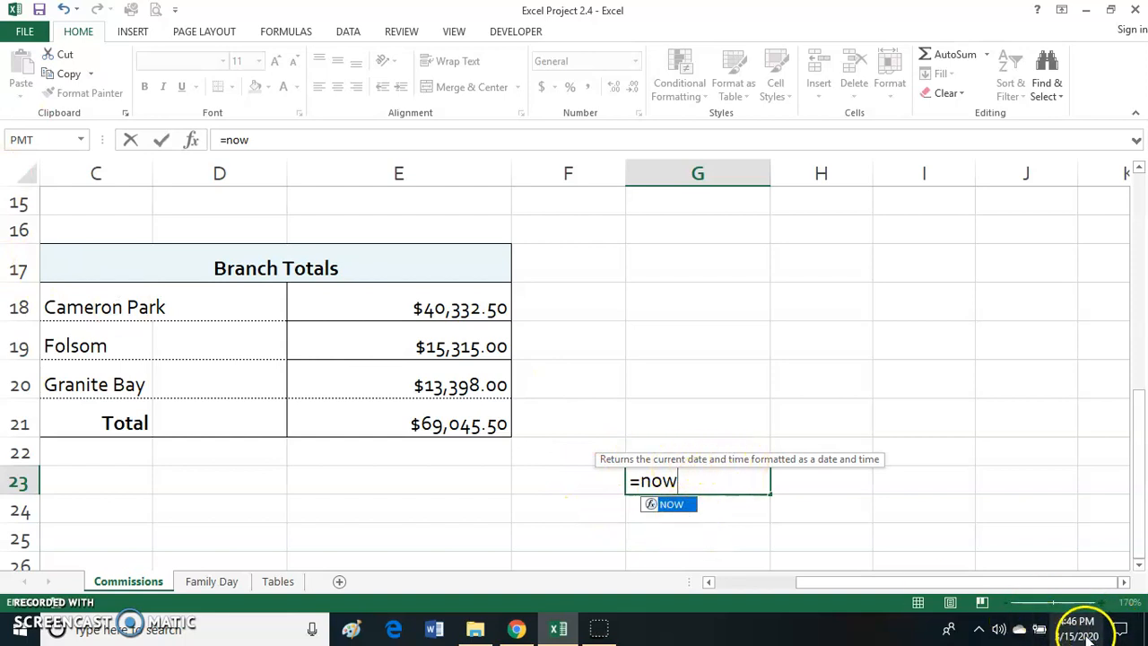
{"action": "double_click", "coordinate": [686, 507]}
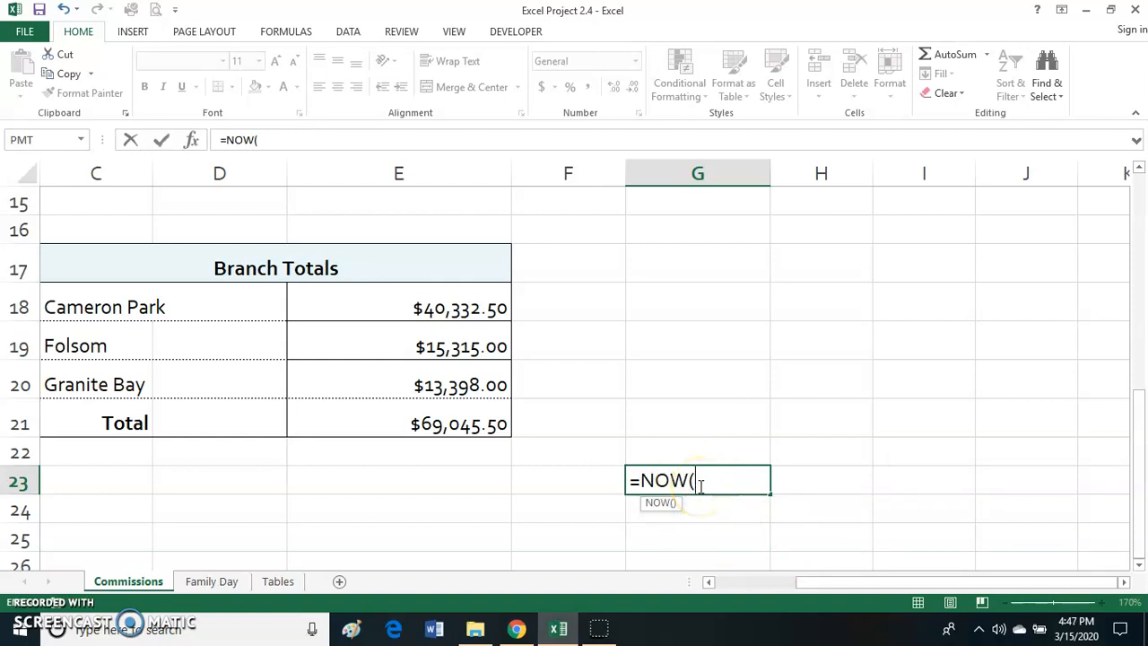
{"action": "key", "text": "Return"}
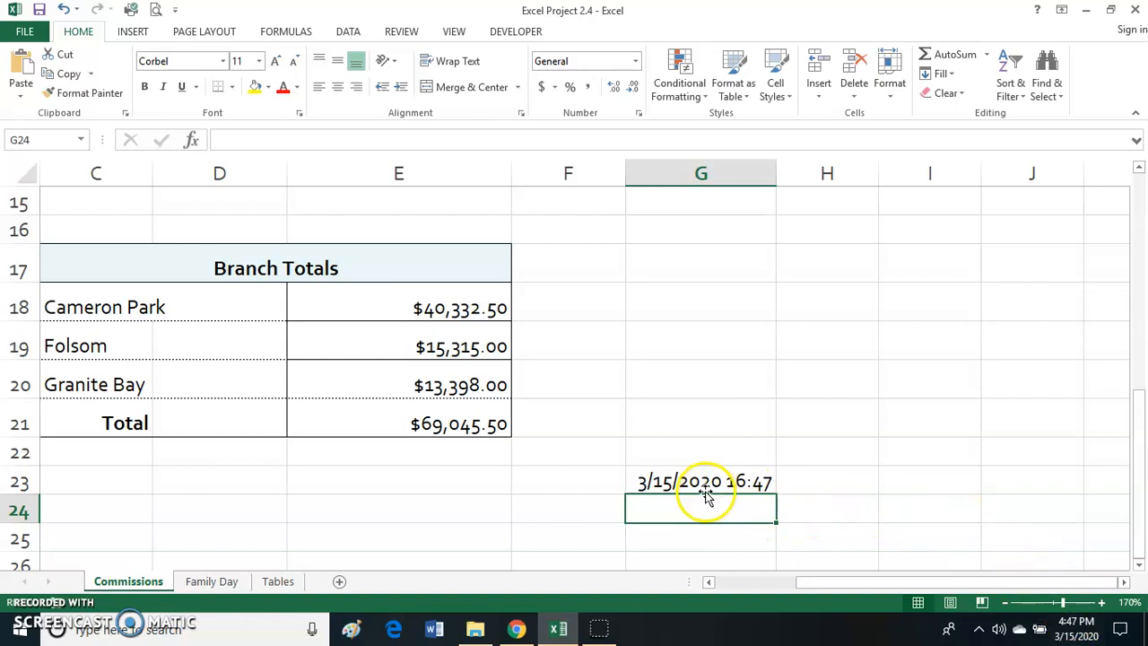
- Format cell G23 as a date using the "March 14, 2012" type
{"action": "left_click", "coordinate": [707, 481]}
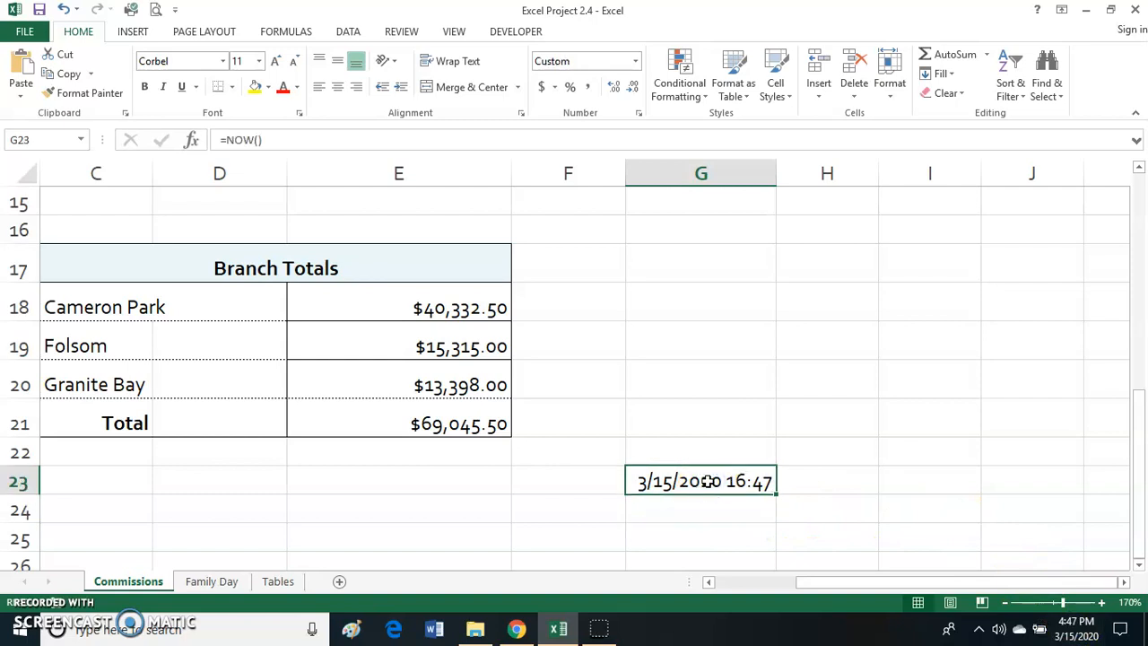
{"action": "left_click", "coordinate": [641, 116]}
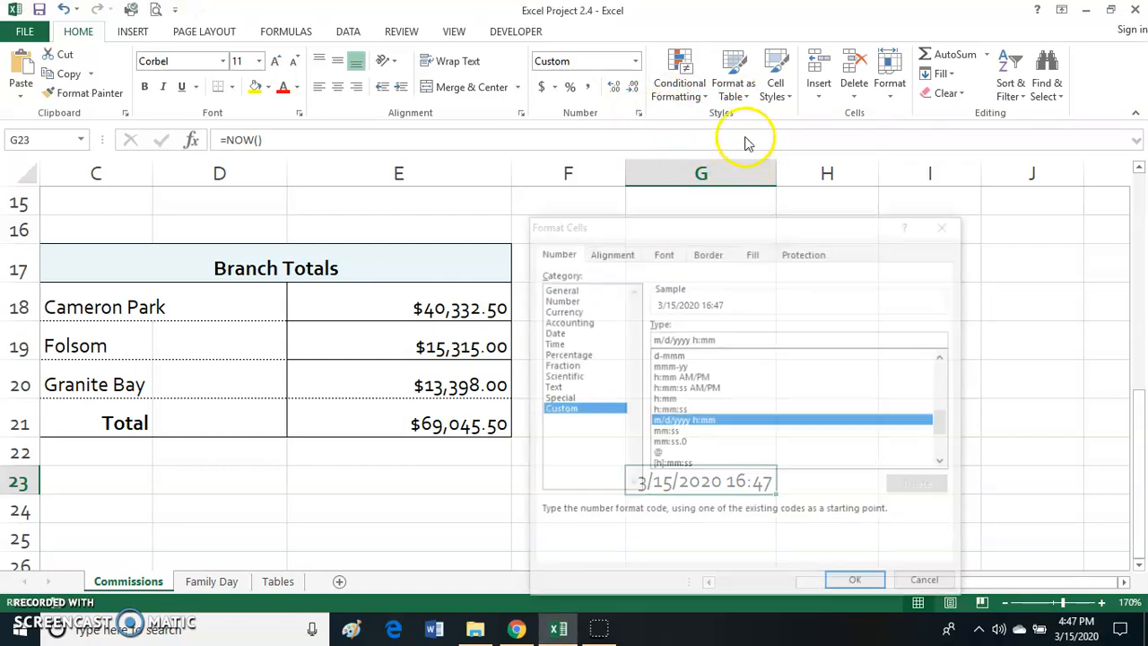
{"action": "left_click_drag", "start_coordinate": [661, 226], "coordinate": [812, 13]}
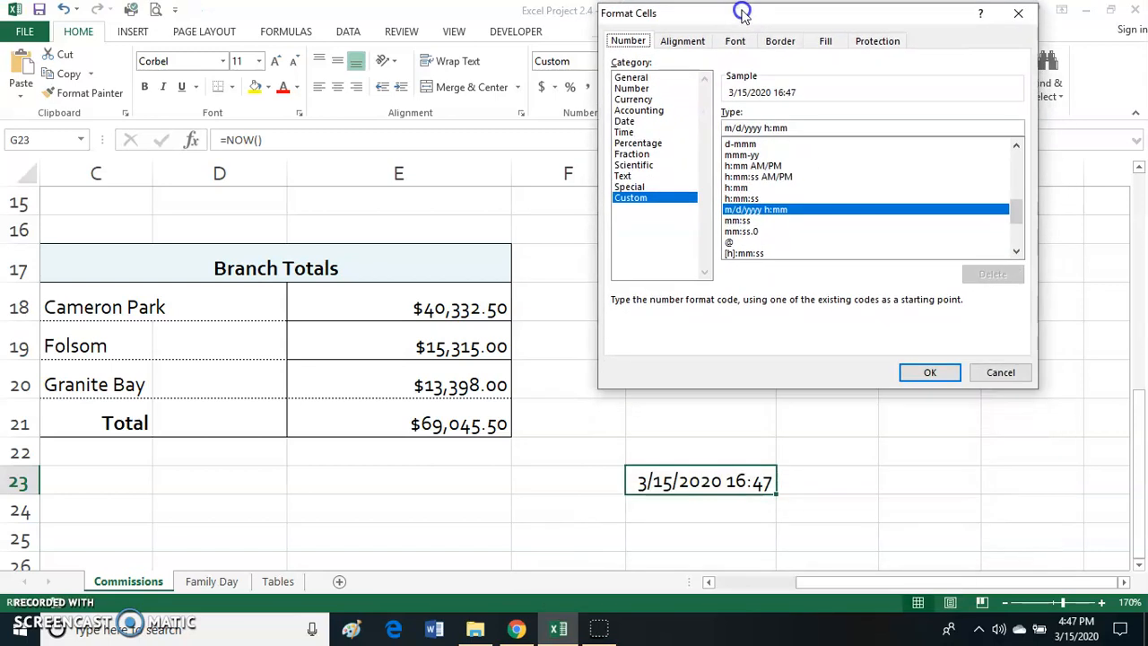
{"action": "left_click", "coordinate": [621, 125]}
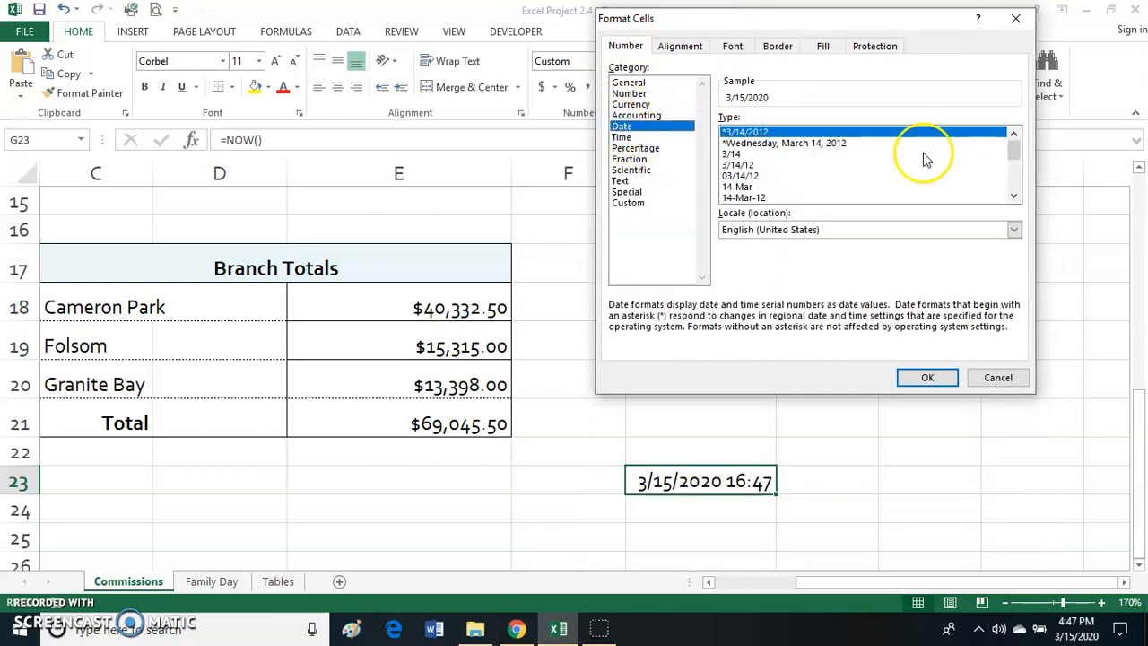
{"action": "left_click", "coordinate": [1014, 196]}
{"action": "left_click", "coordinate": [1013, 196]}
{"action": "left_click", "coordinate": [1013, 195]}
{"action": "left_click", "coordinate": [1013, 196]}
{"action": "left_click", "coordinate": [1014, 196]}
{"action": "left_click", "coordinate": [1013, 195]}
{"action": "left_click", "coordinate": [1013, 195]}
{"action": "left_click", "coordinate": [730, 157]}
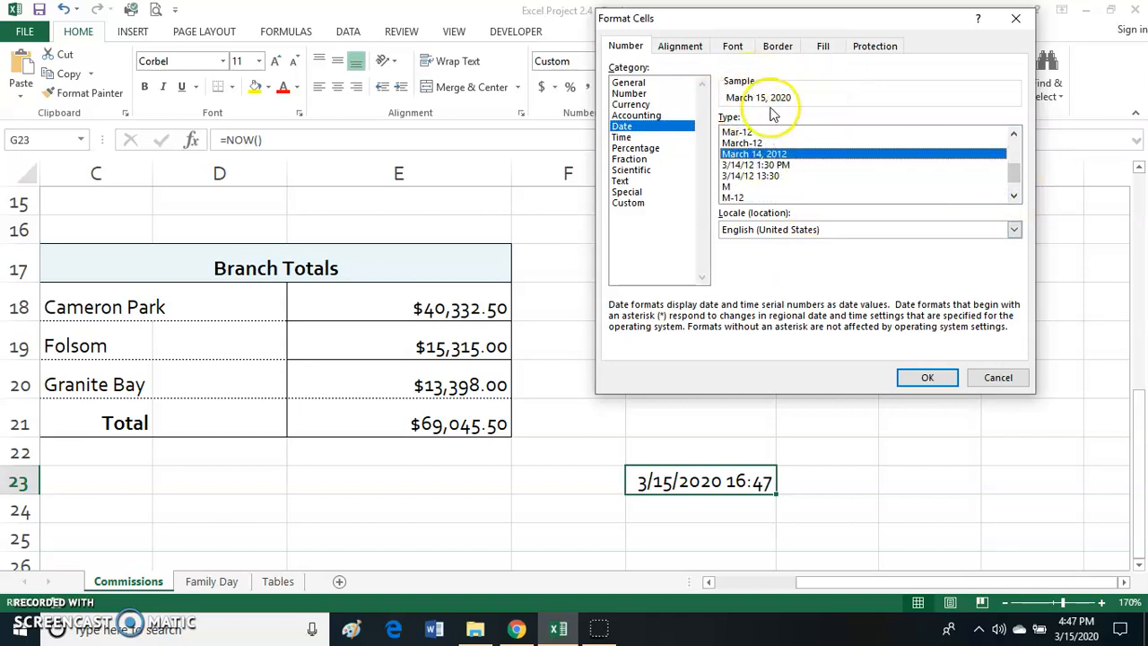
{"action": "left_click", "coordinate": [924, 377]}
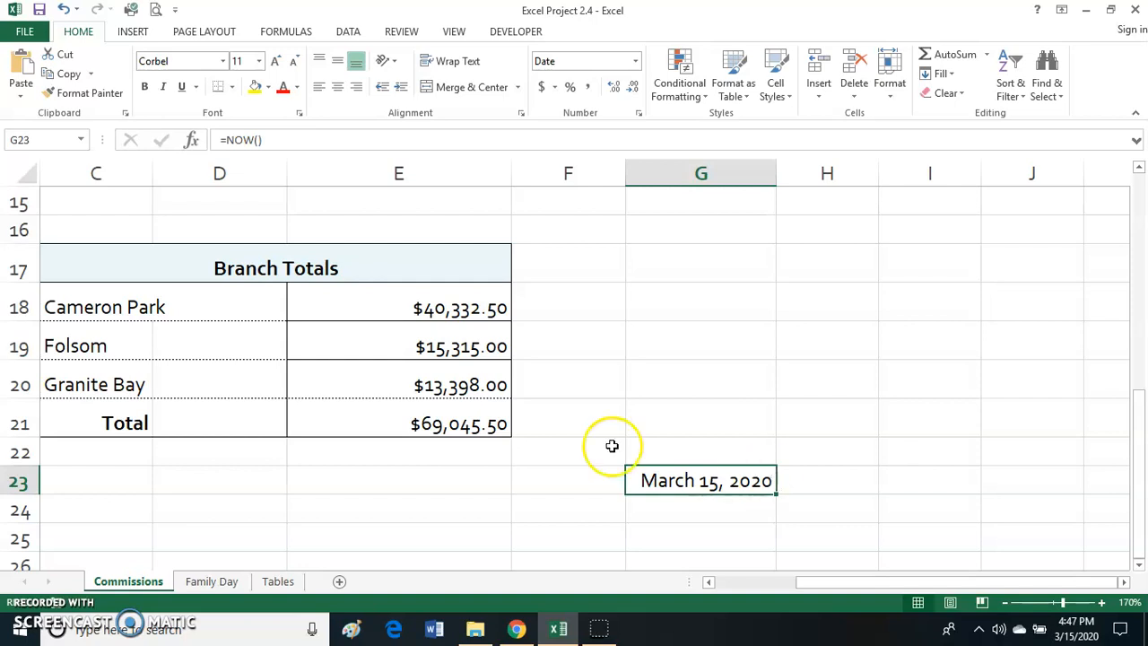
- Examine the HLOOKUP formula for the first bonus rate in cell F5 and its commission lookup cell E5
{"action": "scroll", "coordinate": [422, 440], "scroll_direction": "up", "scroll_amount": 5}
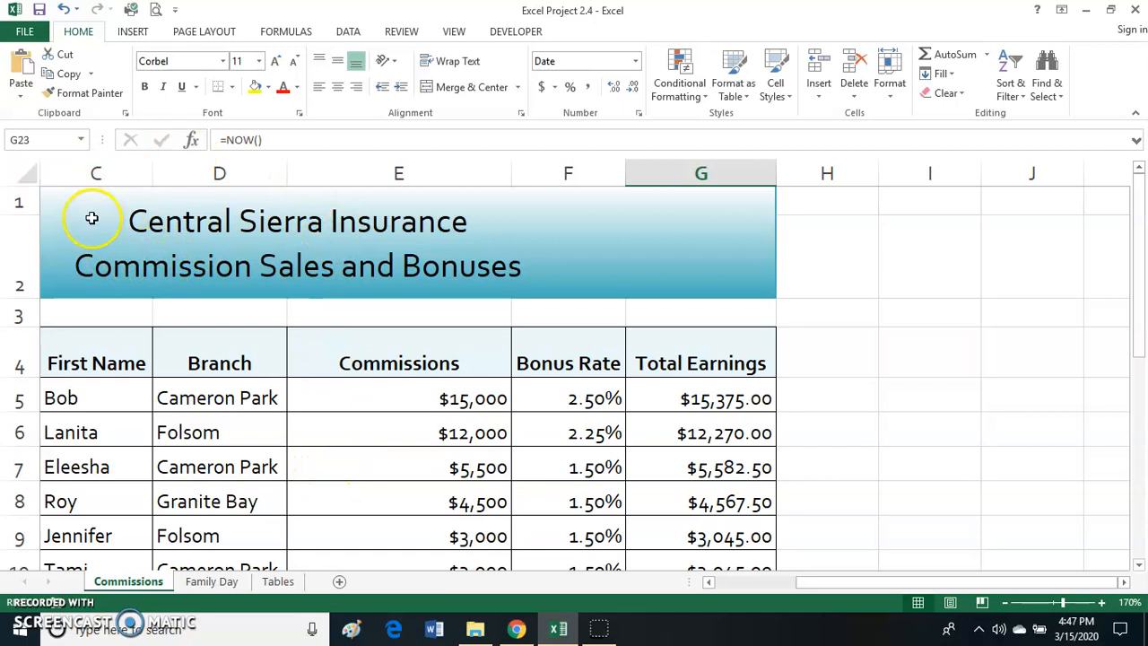
{"action": "left_click_drag", "start_coordinate": [827, 583], "coordinate": [754, 583]}
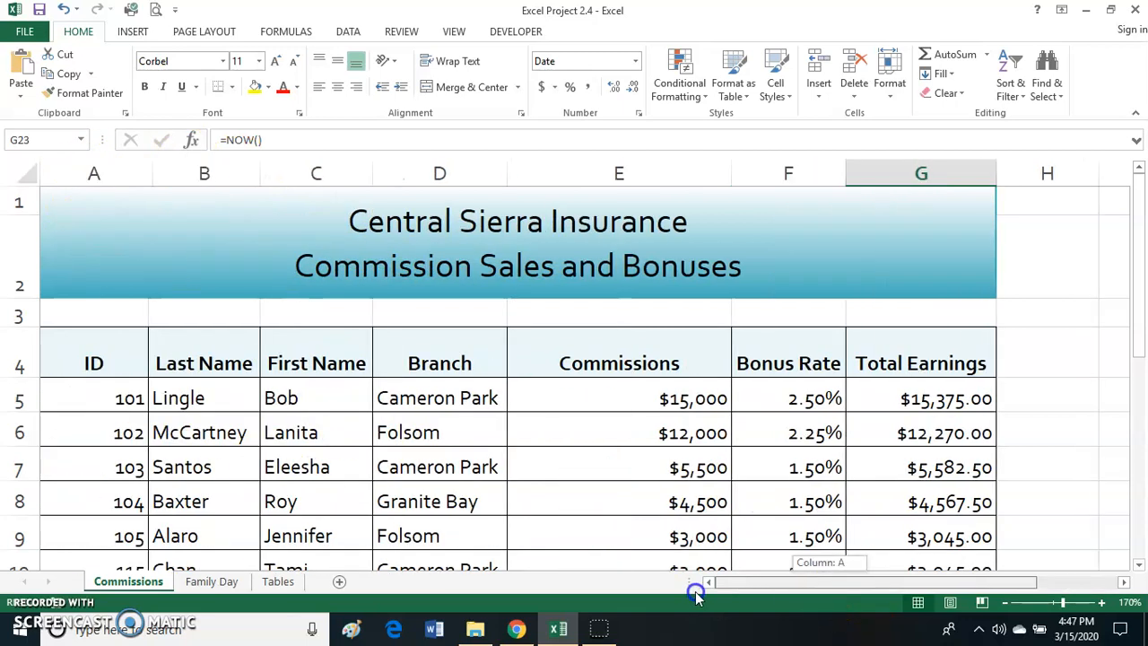
{"action": "left_click", "coordinate": [69, 200]}
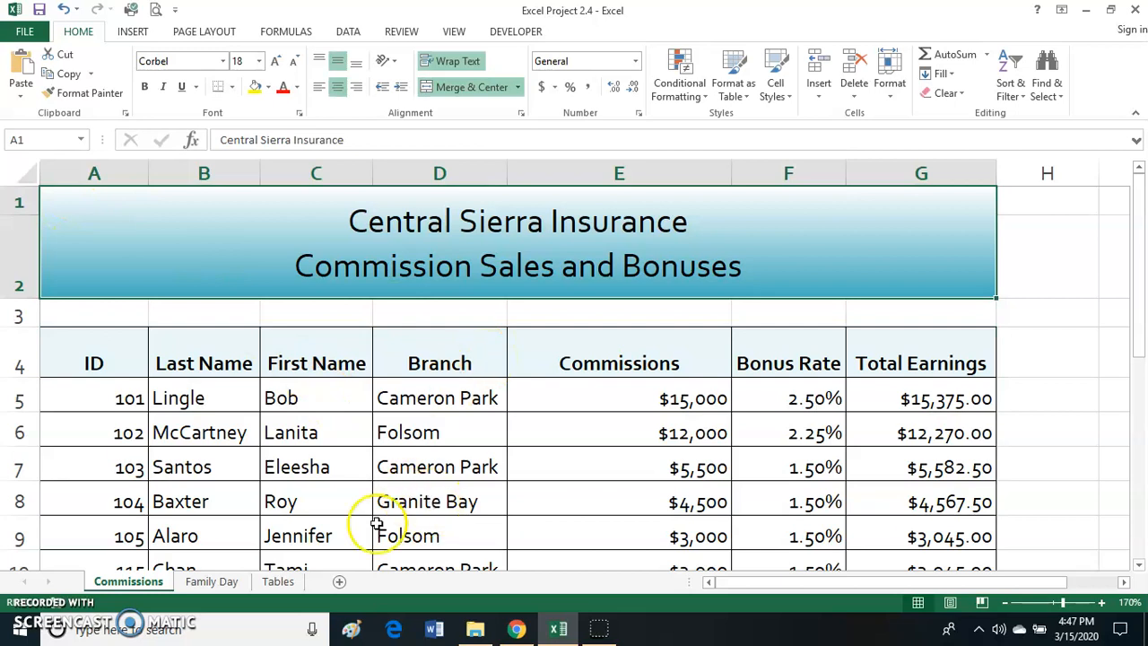
{"action": "left_click", "coordinate": [794, 400]}
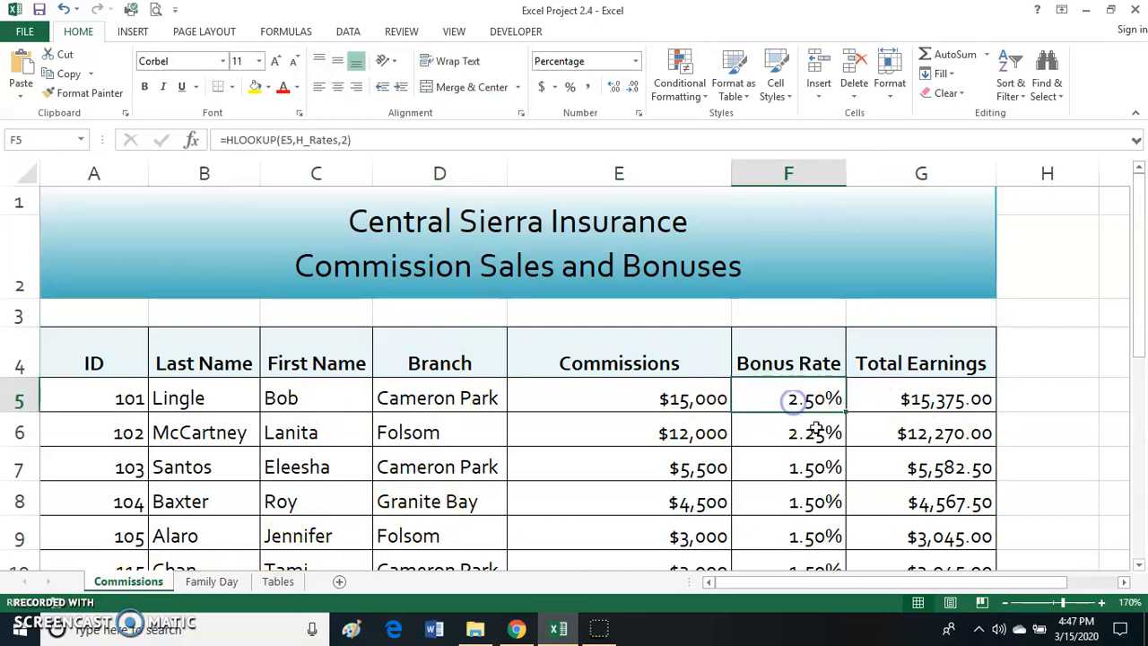
{"action": "double_click", "coordinate": [774, 400]}
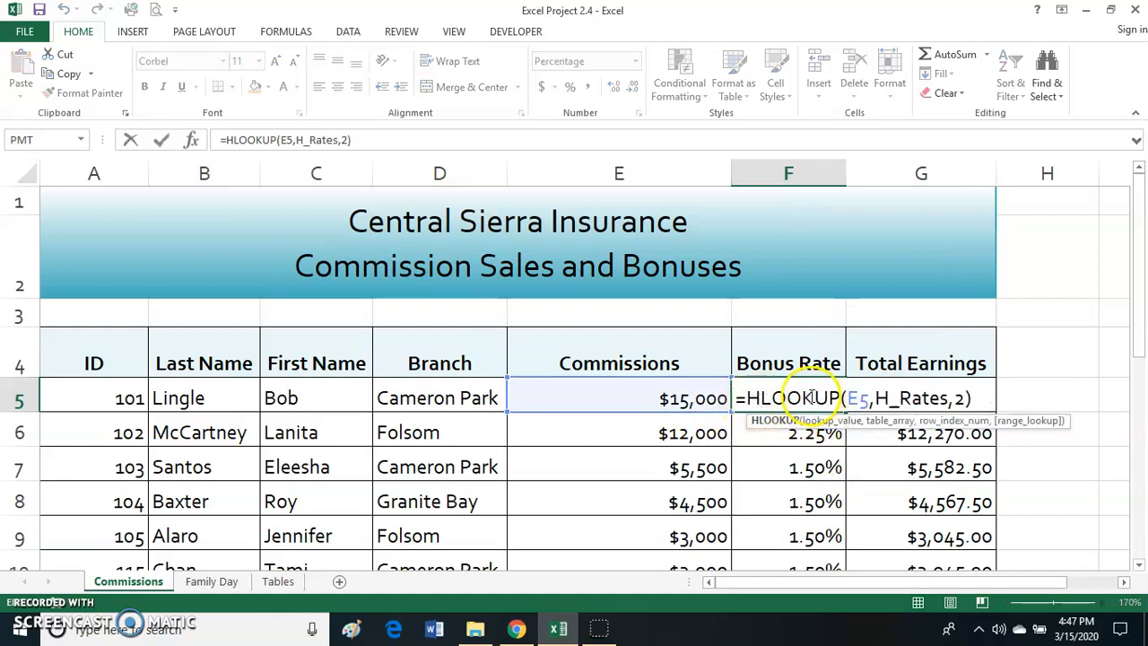
{"action": "left_click", "coordinate": [675, 400]}
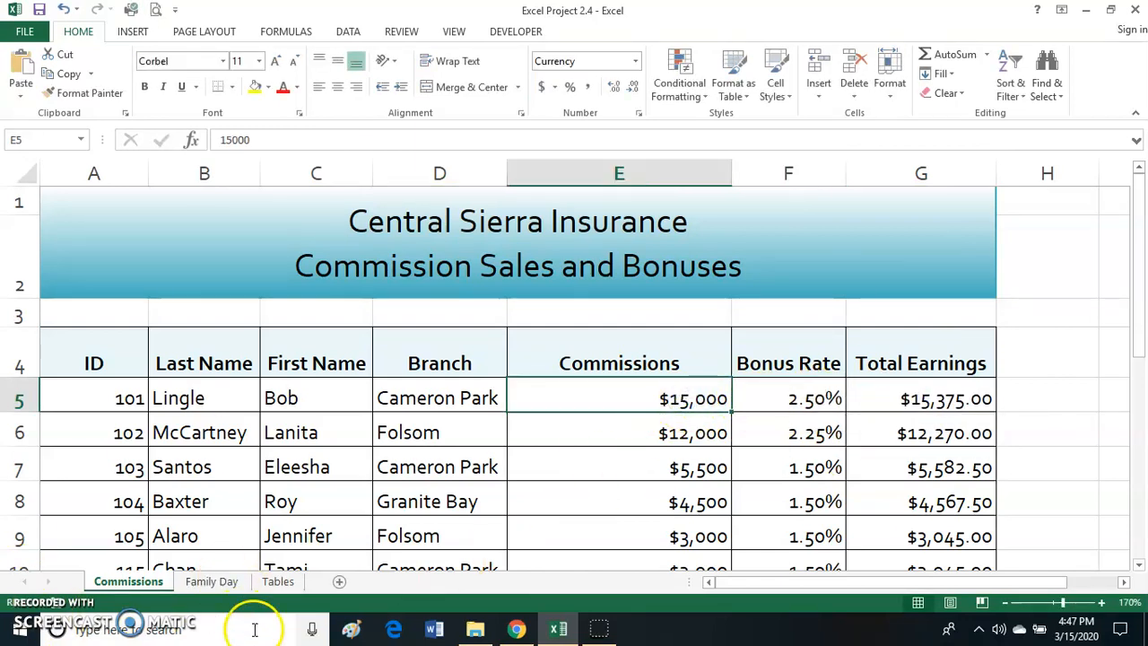
- Compare the empty Goal cell F6 on the Family Day sheet with the Source and Goal lookup table on the Tables sheet
{"action": "left_click", "coordinate": [211, 581]}
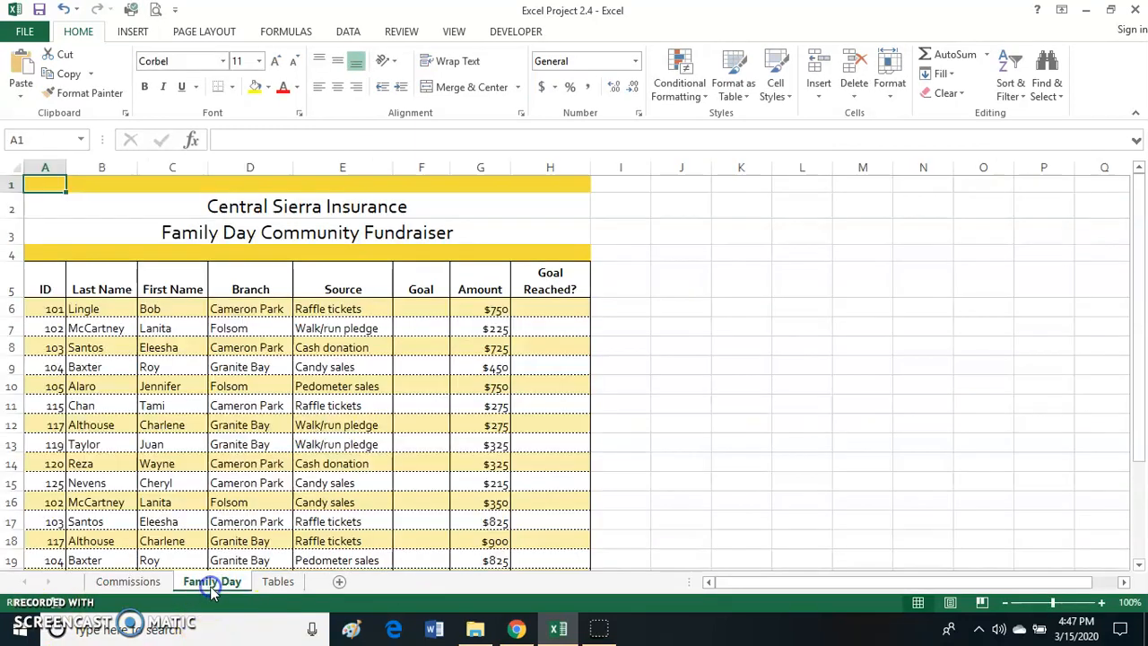
{"action": "left_click", "coordinate": [426, 313]}
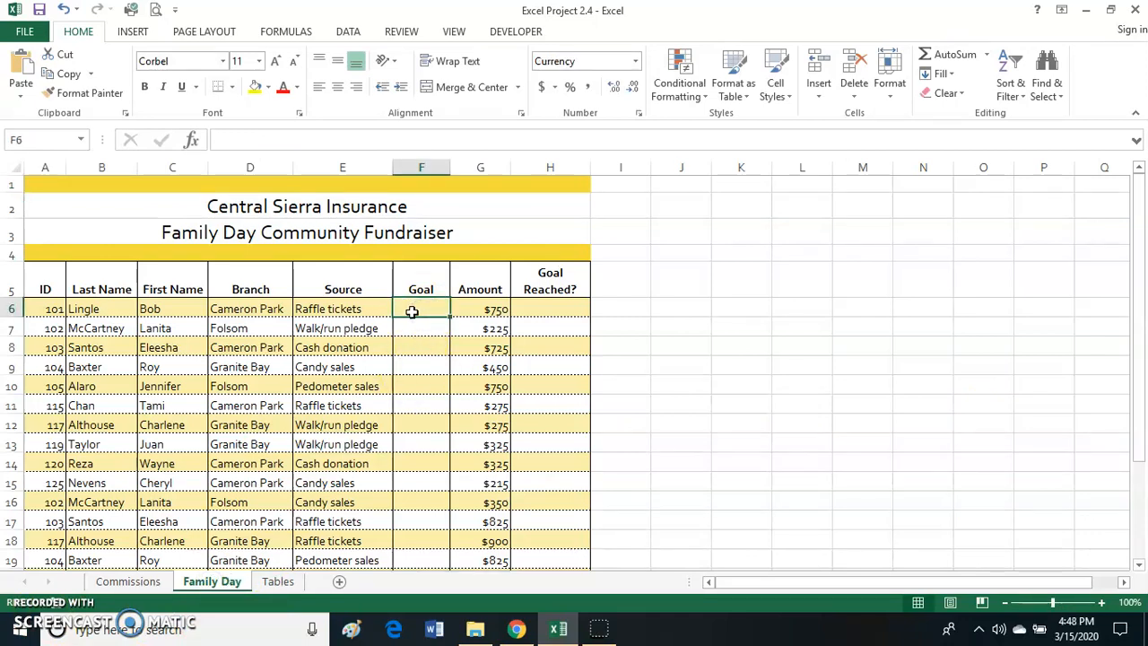
{"action": "left_click", "coordinate": [311, 310]}
{"action": "left_click", "coordinate": [427, 311]}
{"action": "left_click", "coordinate": [279, 583]}
{"action": "left_click", "coordinate": [92, 415]}
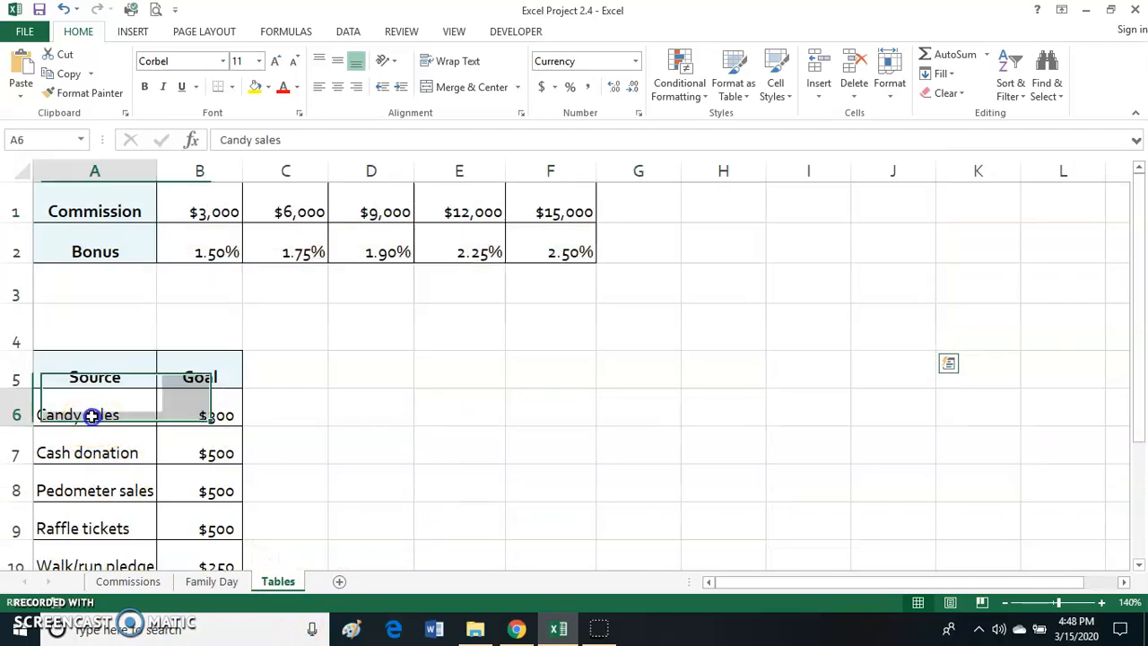
{"action": "scroll", "coordinate": [123, 461], "scroll_direction": "down", "scroll_amount": 1}
{"action": "left_click_drag", "start_coordinate": [78, 305], "coordinate": [72, 444]}
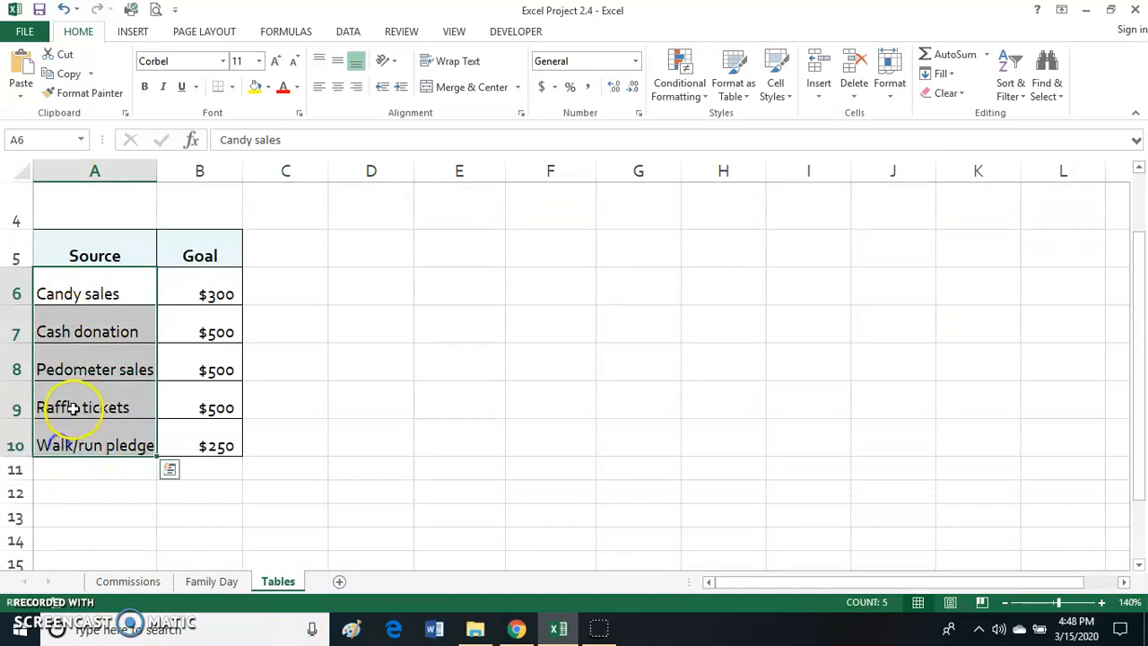
{"action": "left_click", "coordinate": [75, 407]}
{"action": "left_click", "coordinate": [173, 399]}
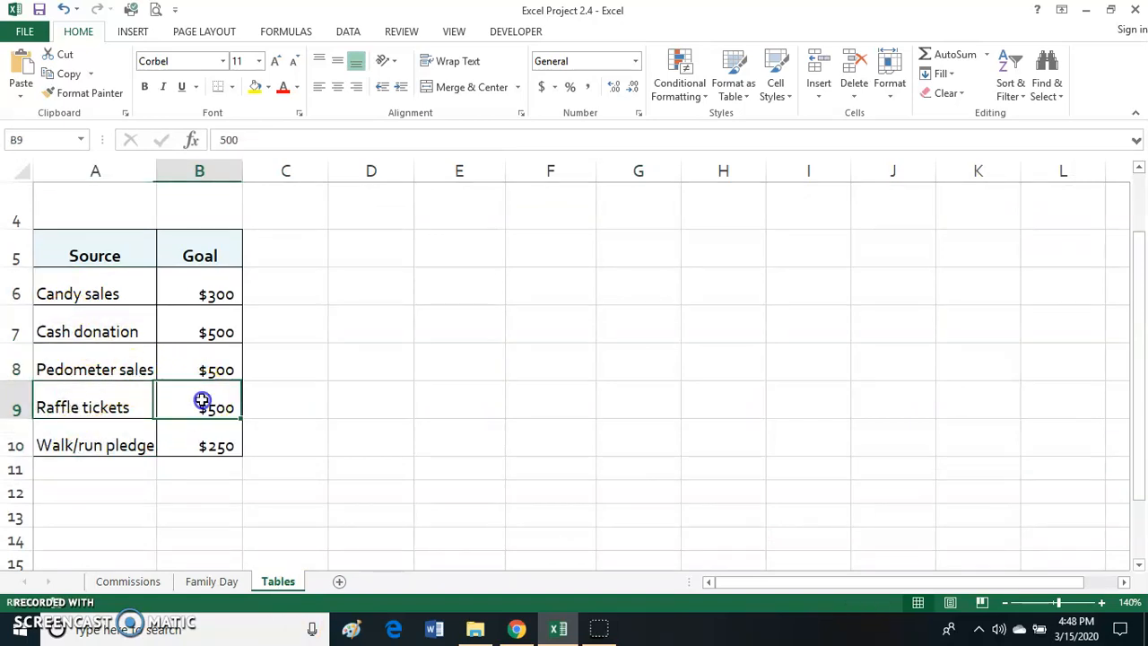
- Inspect the H_Rates table array argument in the HLOOKUP formula of cell F5 on the Commissions sheet
{"action": "left_click", "coordinate": [128, 581]}
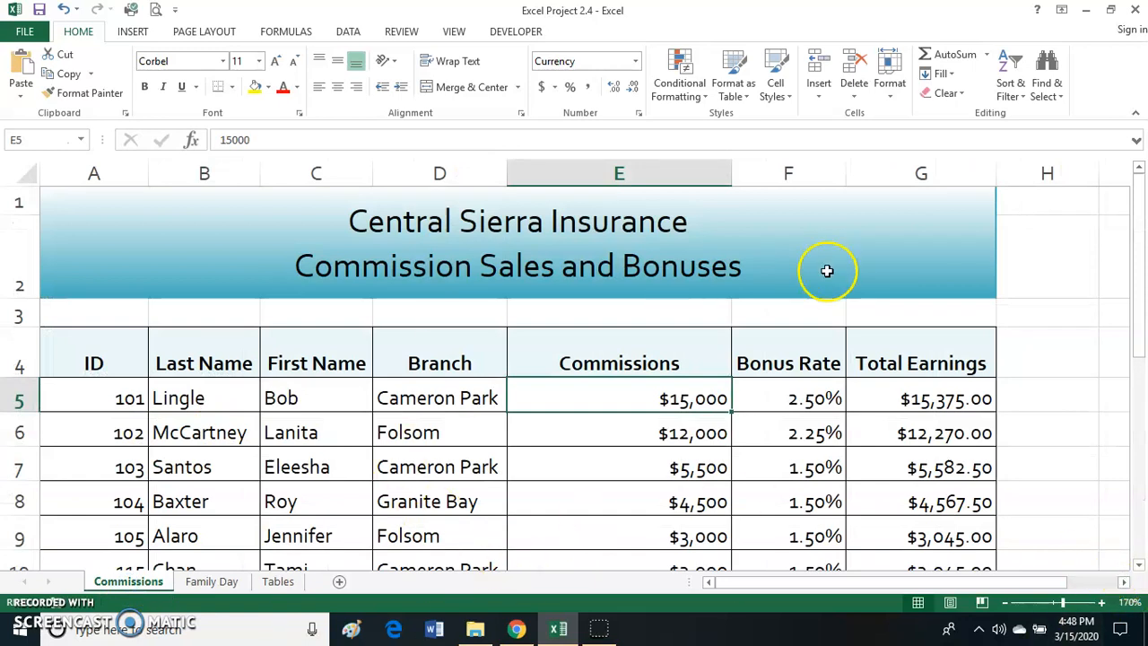
{"action": "double_click", "coordinate": [769, 398]}
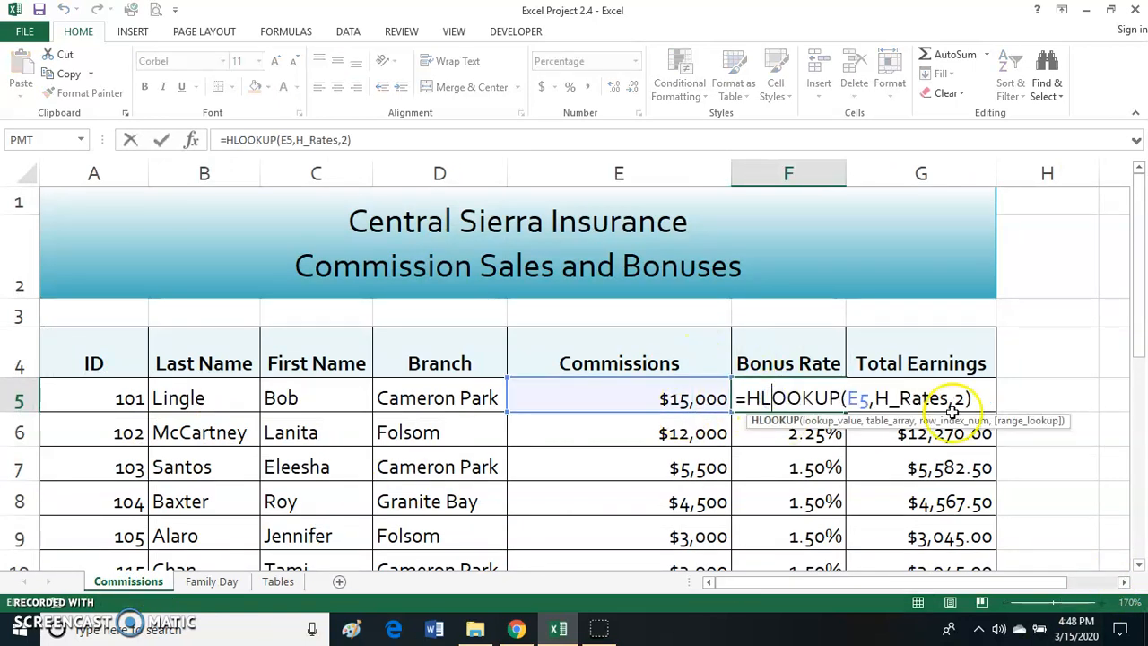
{"action": "left_click_drag", "start_coordinate": [876, 398], "coordinate": [949, 398]}
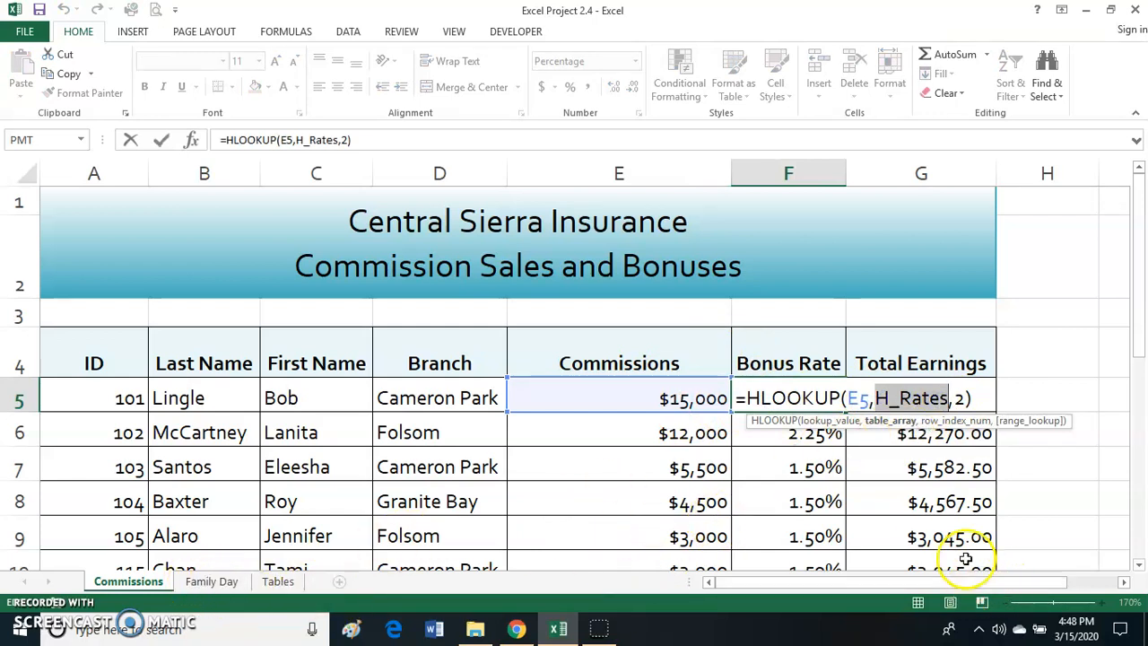
{"action": "key", "text": "Return"}
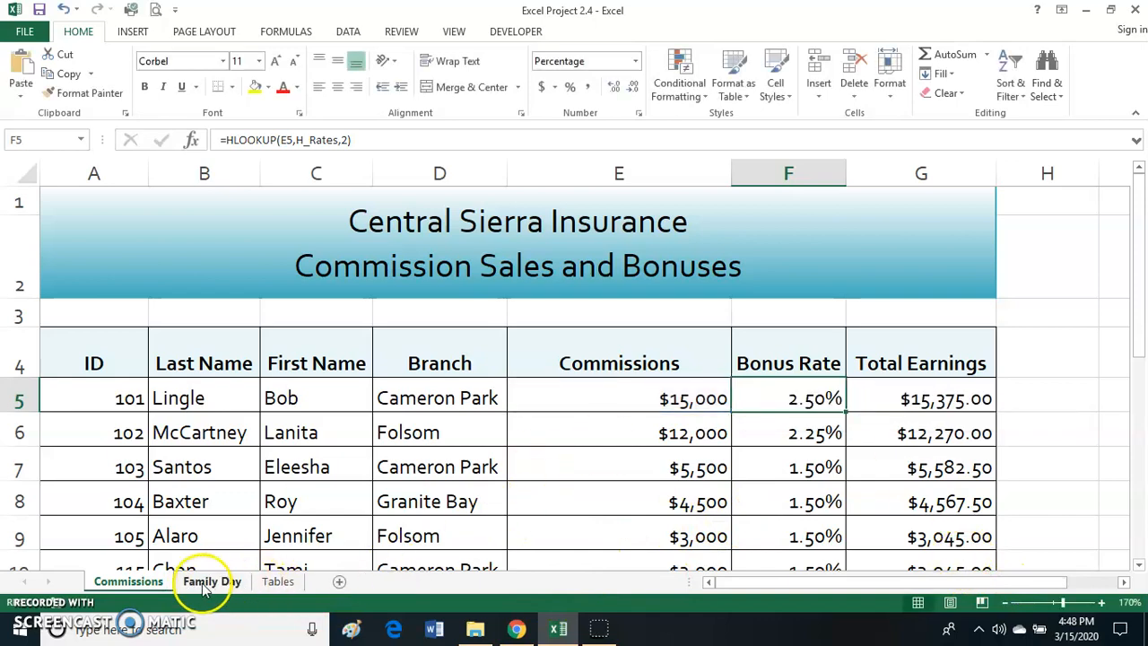
- Examine the Source and Goal lookup range A6:B10 on the Tables sheet
{"action": "left_click", "coordinate": [212, 583]}
{"action": "left_click", "coordinate": [278, 581]}
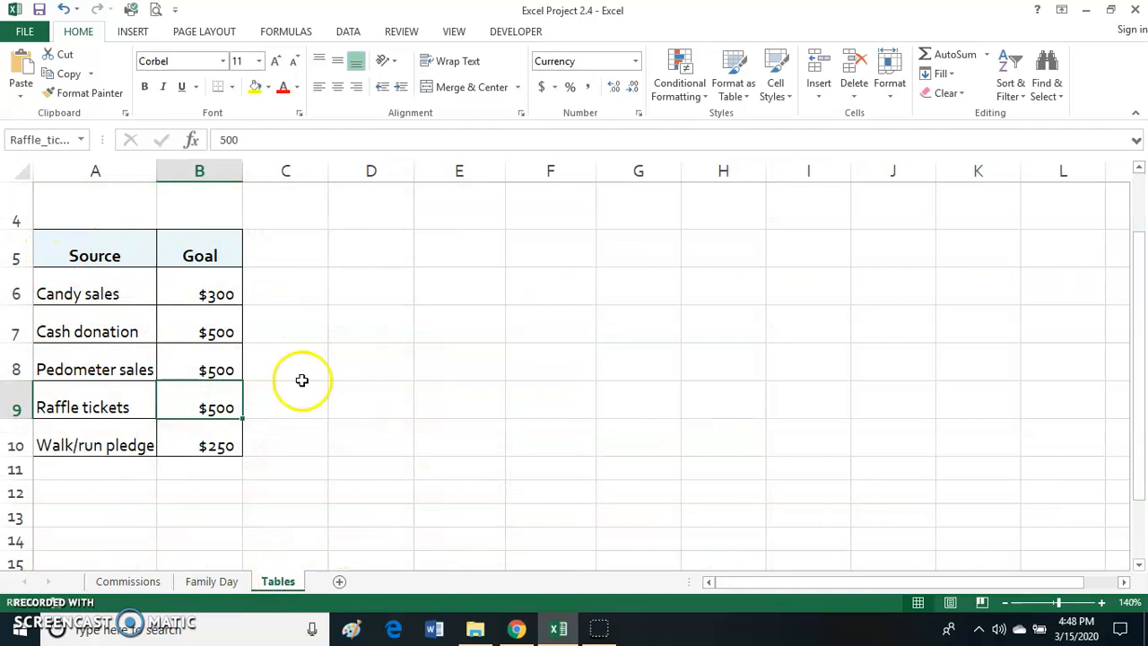
{"action": "left_click", "coordinate": [57, 293]}
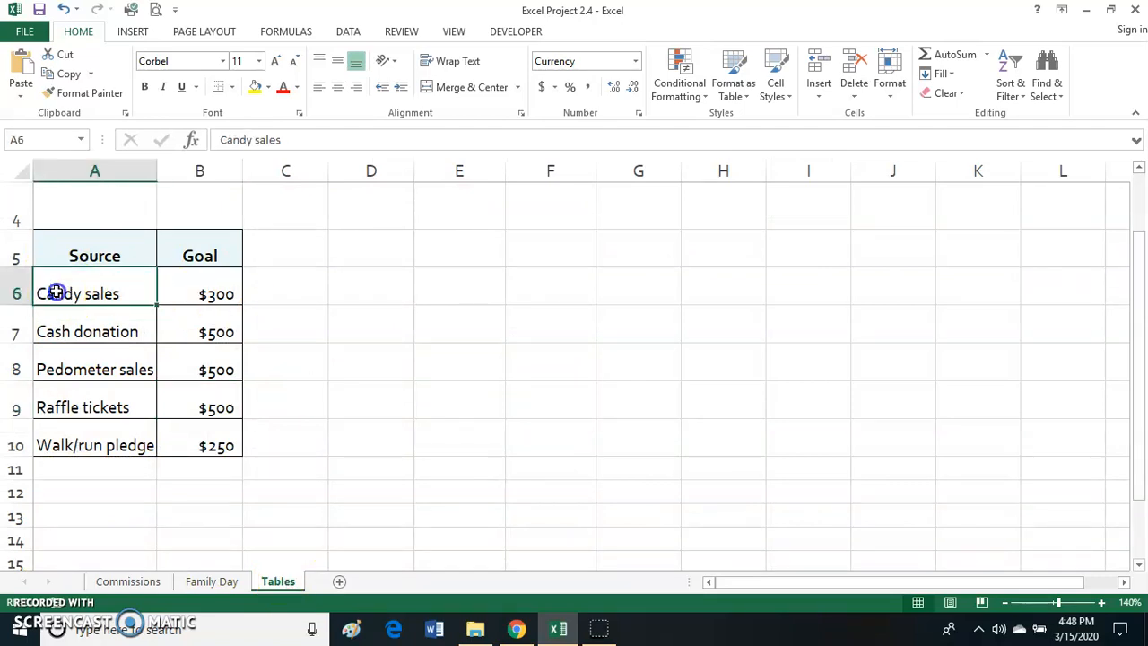
{"action": "left_click_drag", "start_coordinate": [55, 291], "coordinate": [200, 438]}
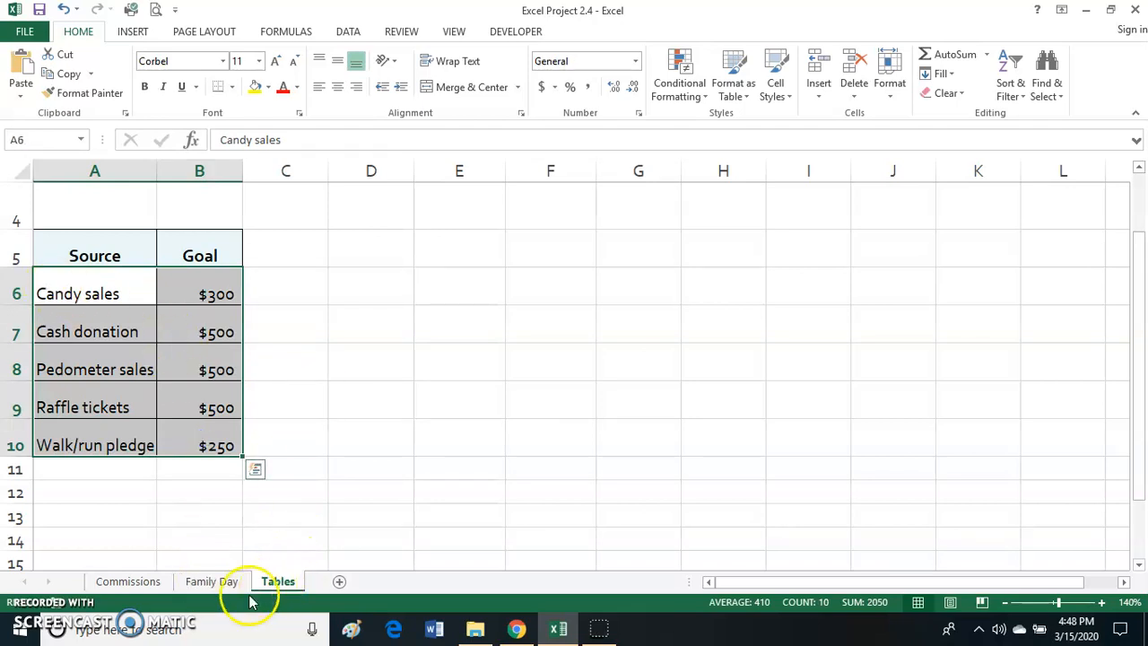
- Start a VLOOKUP formula in Goal cell F6 of the Family Day sheet with Source cell E6 as the lookup value
{"action": "left_click", "coordinate": [208, 582]}
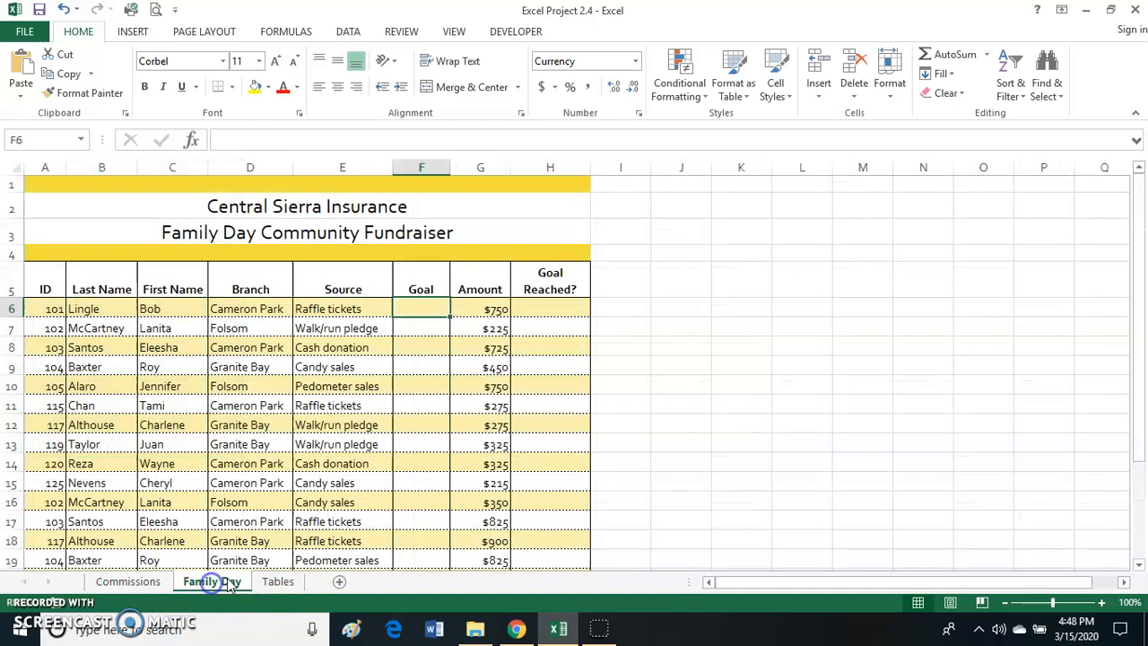
{"action": "left_click", "coordinate": [1102, 603]}
{"action": "left_click", "coordinate": [1102, 603]}
{"action": "left_click", "coordinate": [1103, 604]}
{"action": "left_click", "coordinate": [1102, 603]}
{"action": "left_click", "coordinate": [1103, 604]}
{"action": "left_click", "coordinate": [1102, 604]}
{"action": "left_click", "coordinate": [1102, 604]}
{"action": "left_click", "coordinate": [1102, 604]}
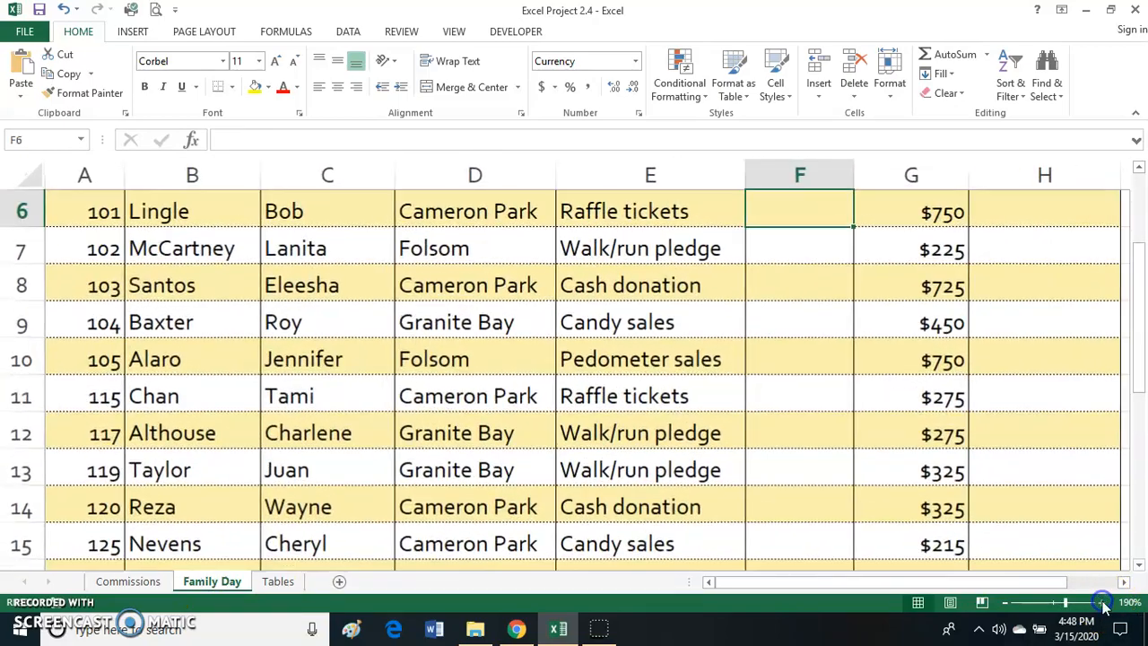
{"action": "left_click", "coordinate": [1102, 603]}
{"action": "left_click_drag", "start_coordinate": [756, 584], "coordinate": [953, 584]}
{"action": "scroll", "coordinate": [768, 392], "scroll_direction": "up", "scroll_amount": 1}
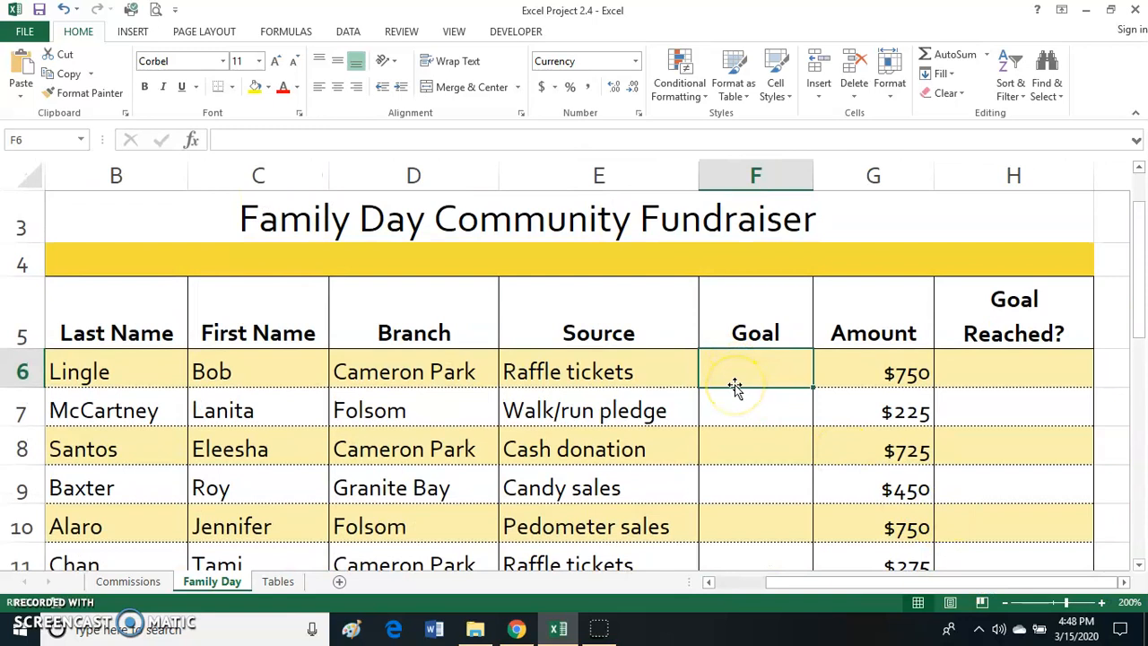
{"action": "type", "text": "="}
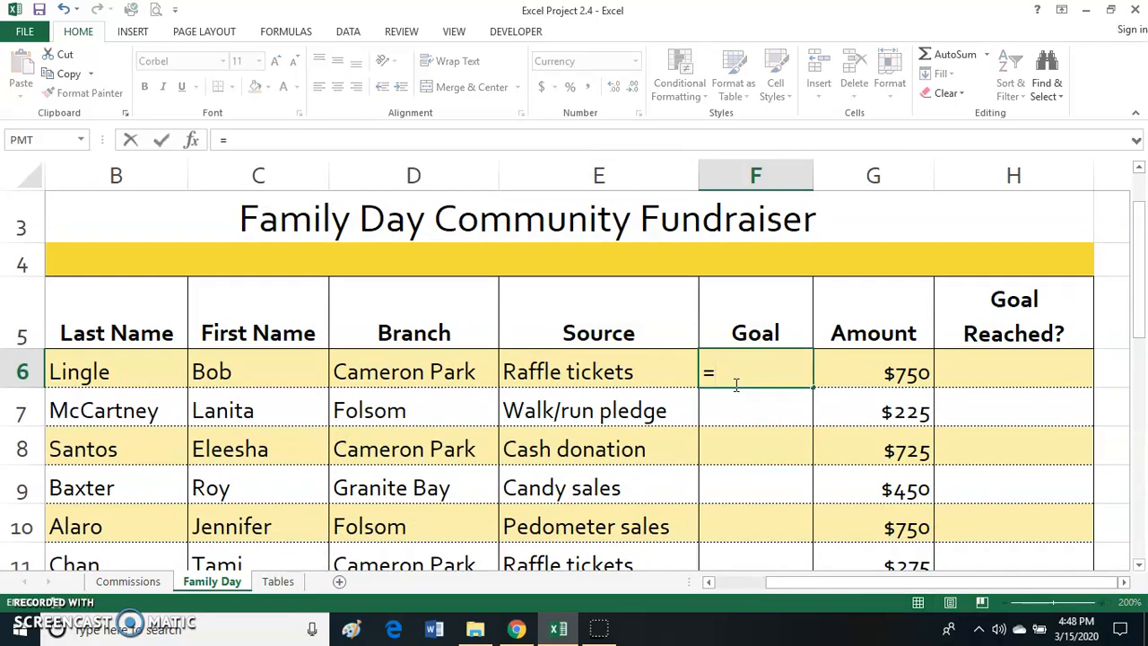
{"action": "type", "text": "vloo"}
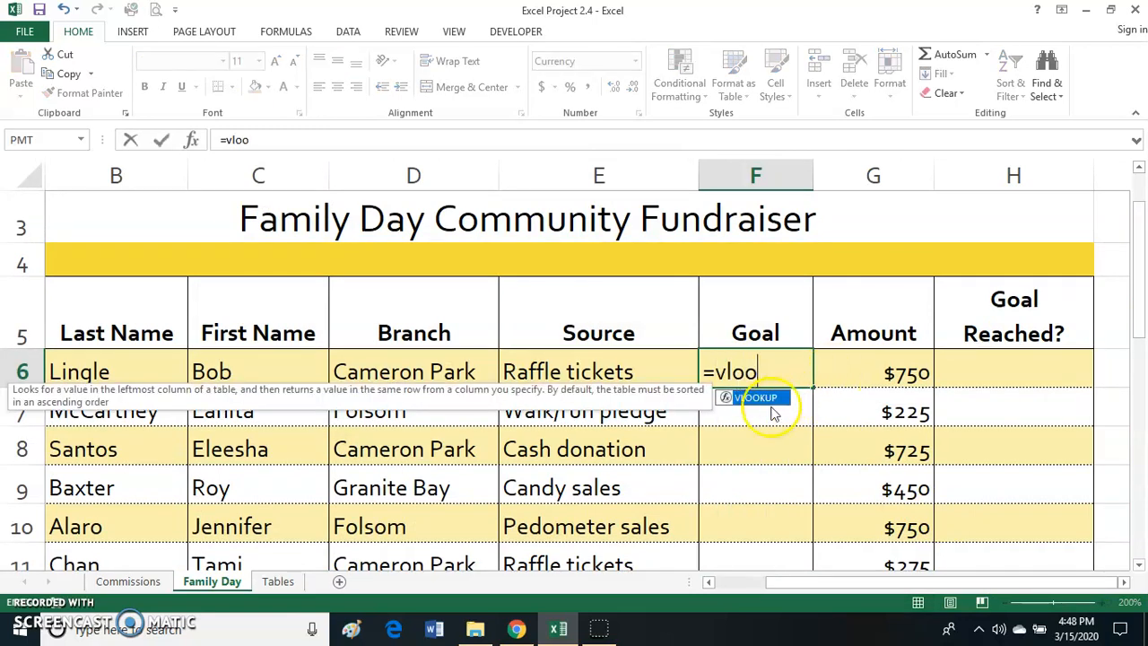
{"action": "double_click", "coordinate": [757, 397]}
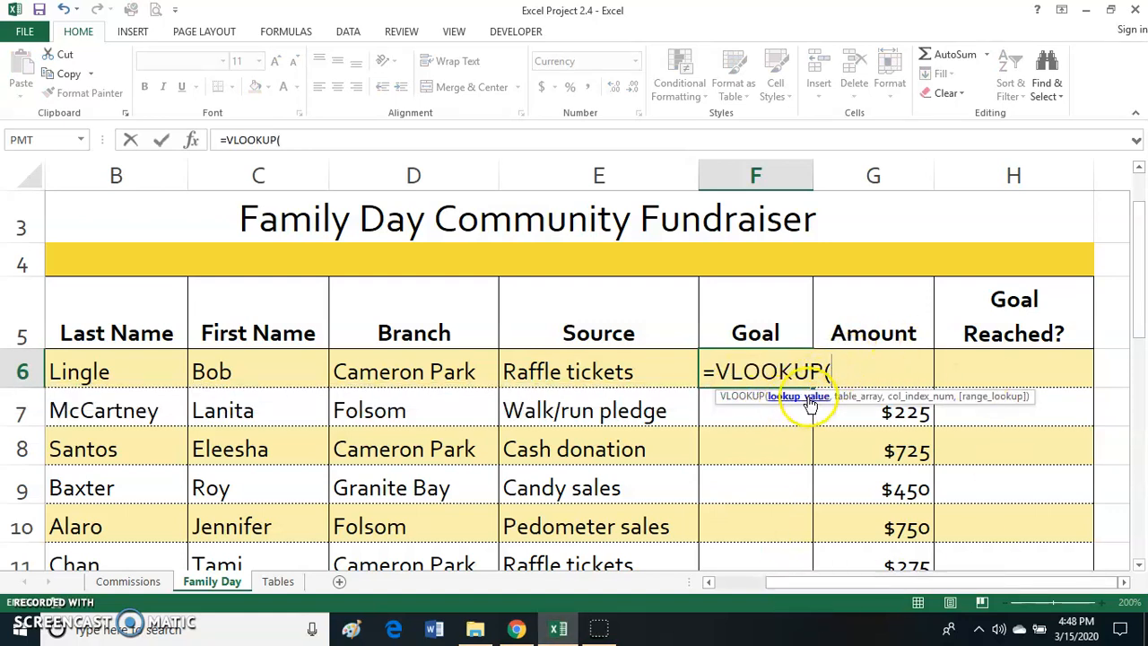
{"action": "left_click", "coordinate": [558, 380]}
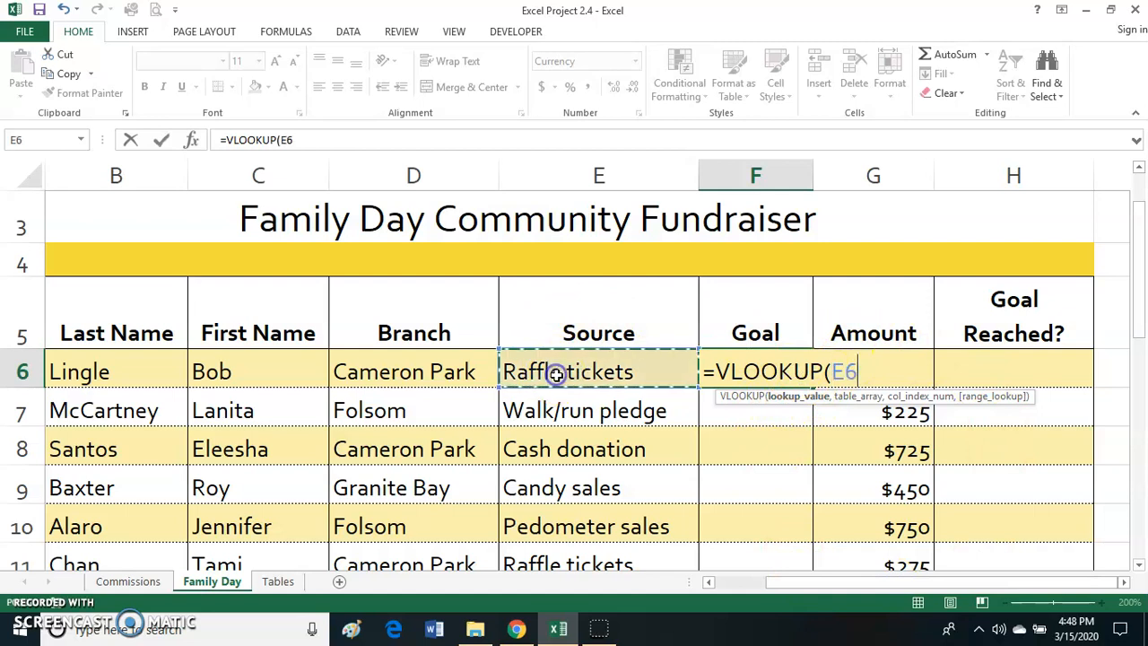
{"action": "type", "text": ","}
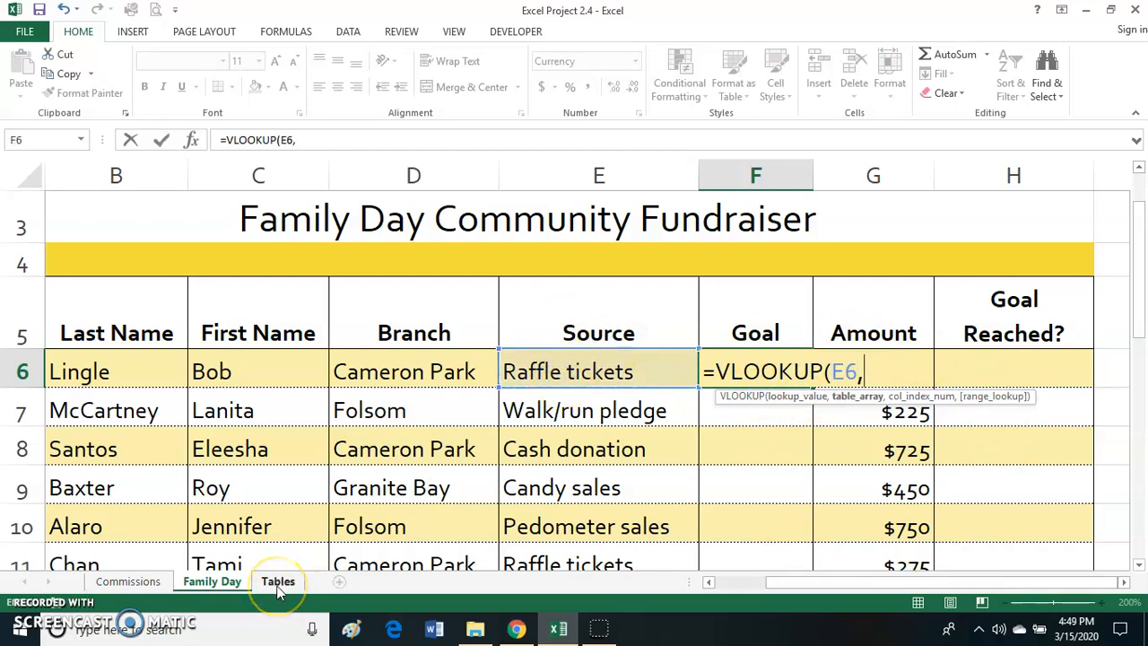
{"action": "type", "text": "Tables!A6"}
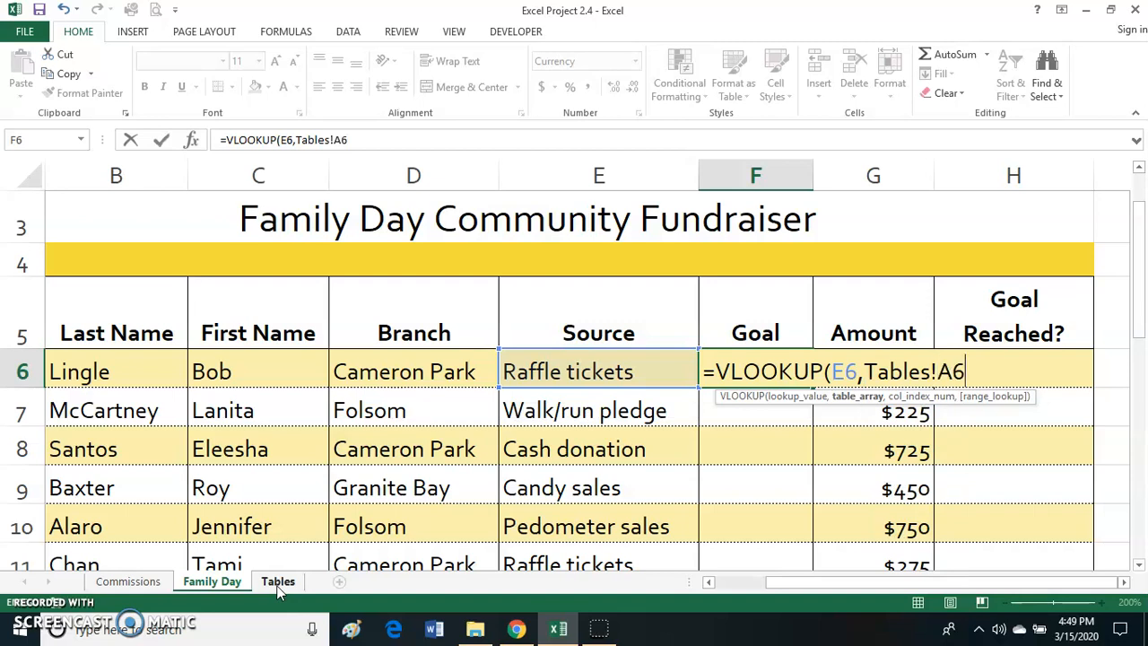
- Complete the VLOOKUP in F6 with the absolute table array Tables!$A$6:$B$10 and column index 2
{"action": "type", "text": ":B10"}
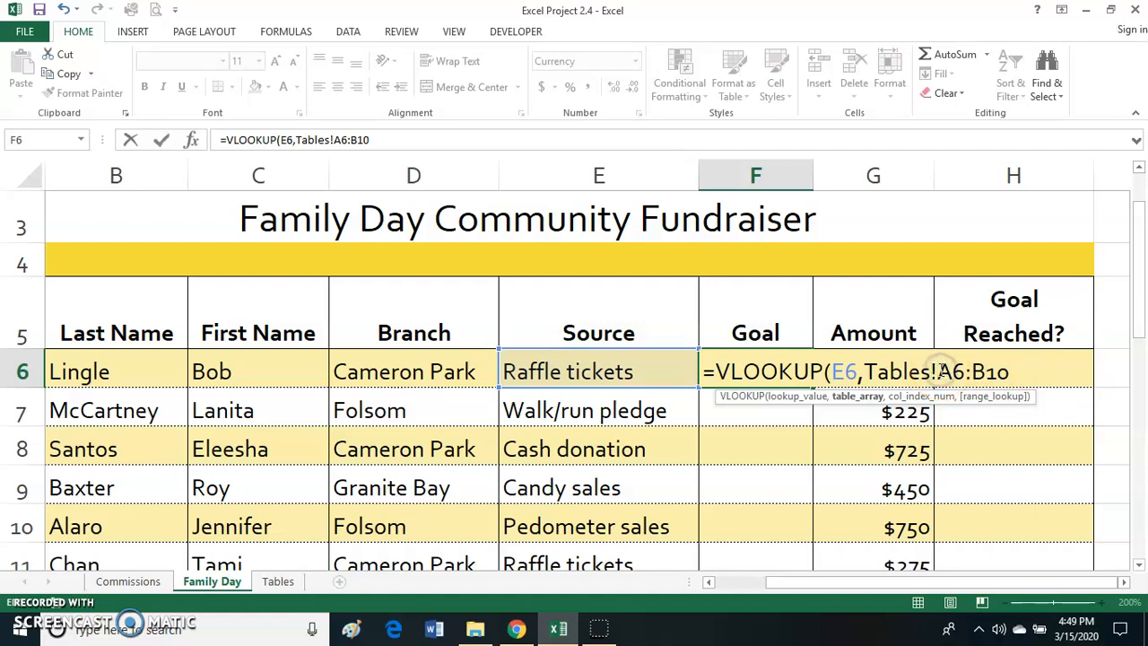
{"action": "type", "text": "$A"}
{"action": "type", "text": "$"}
{"action": "left_click", "coordinate": [1003, 371]}
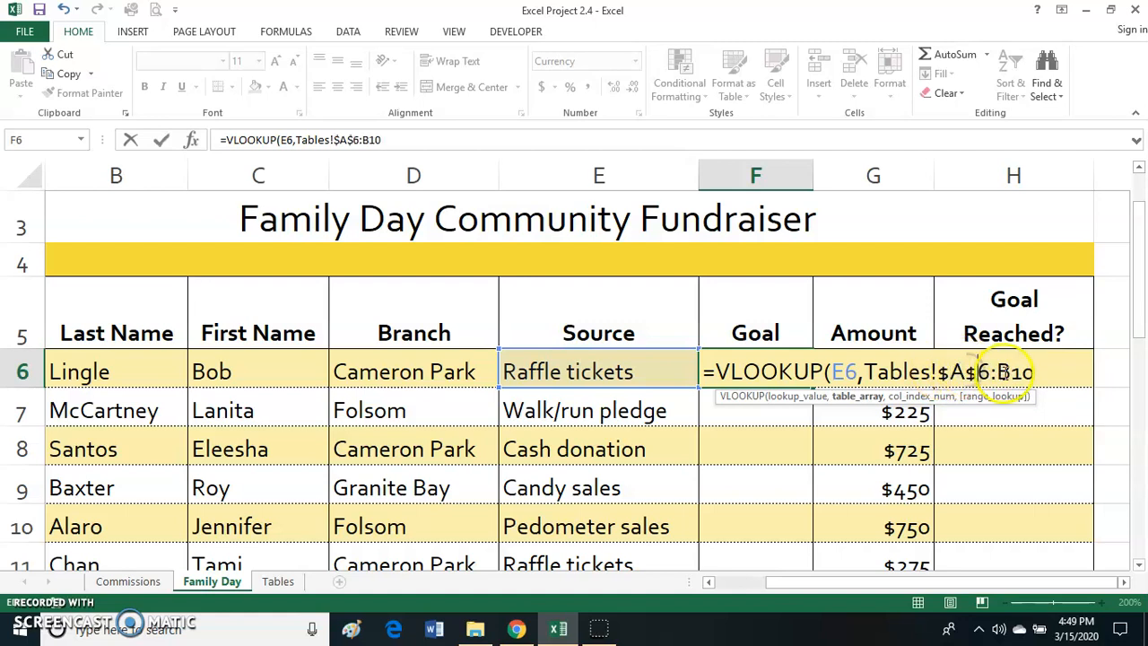
{"action": "type", "text": "$B$10"}
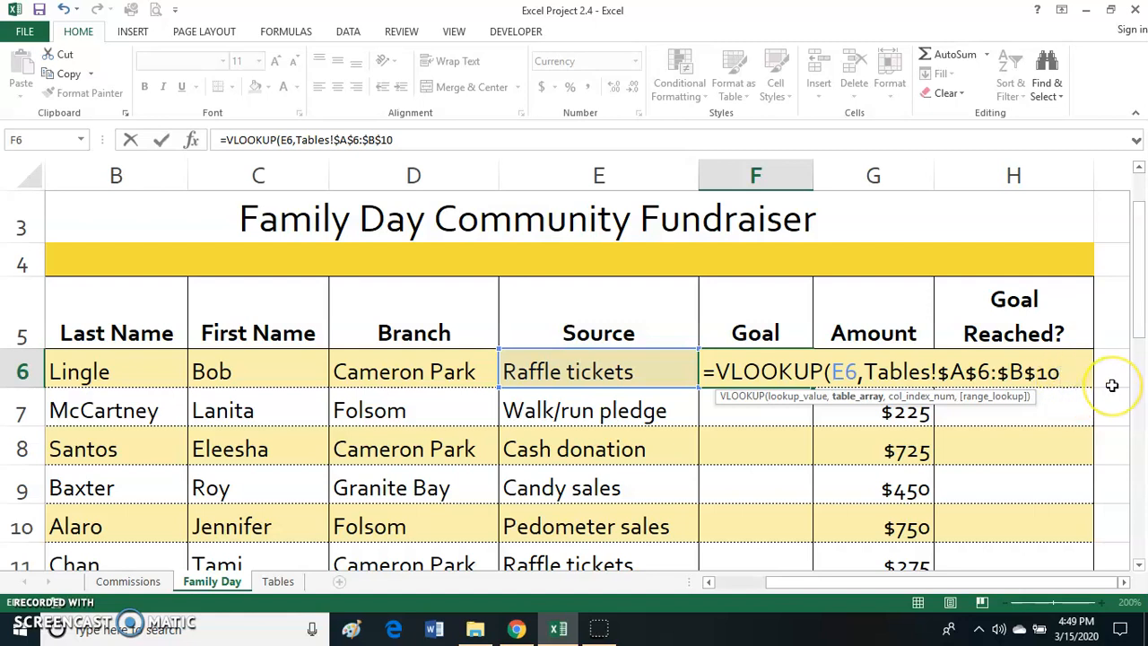
{"action": "type", "text": ", 2"}
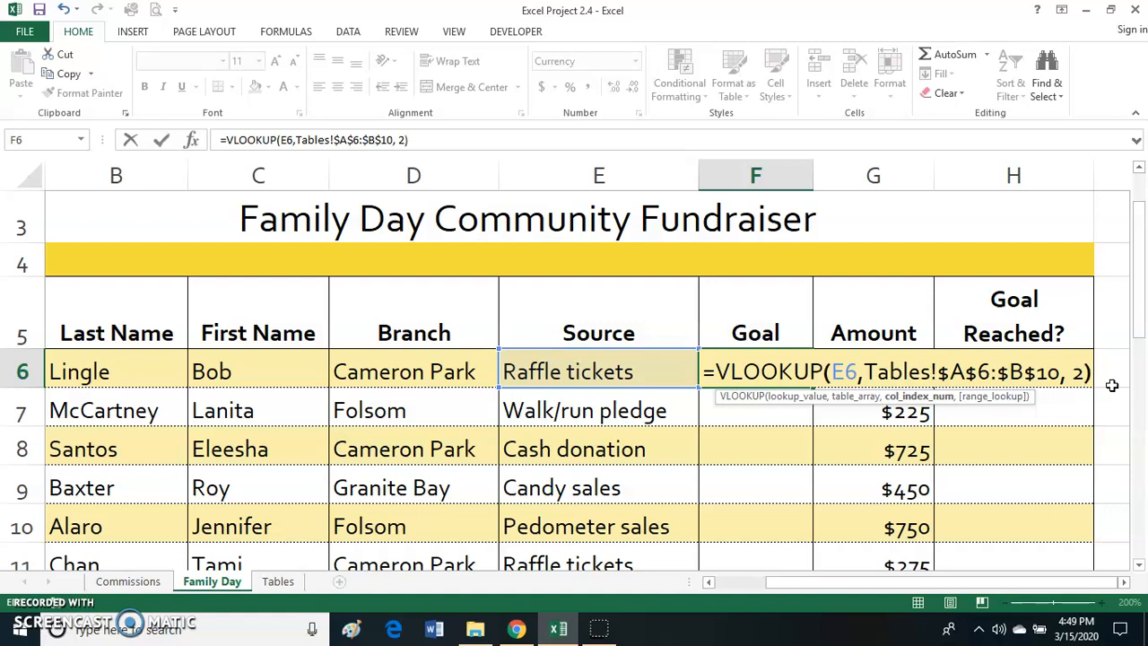
{"action": "key", "text": "Return"}
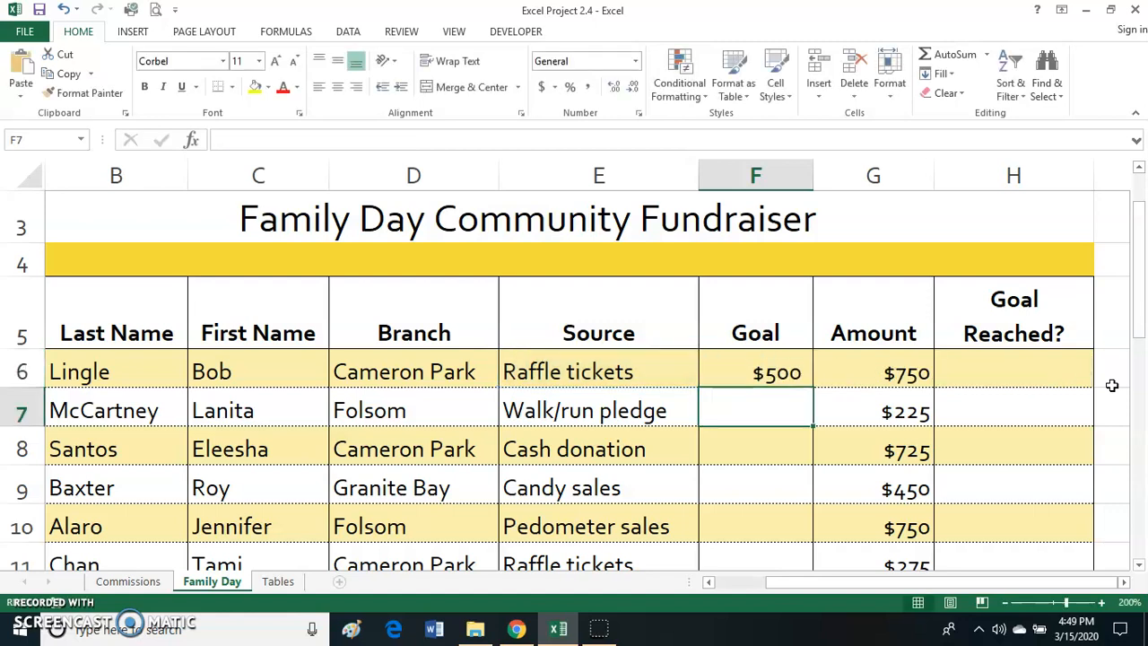
- Review the function arguments of the VLOOKUP formula in cell F6
{"action": "double_click", "coordinate": [767, 371]}
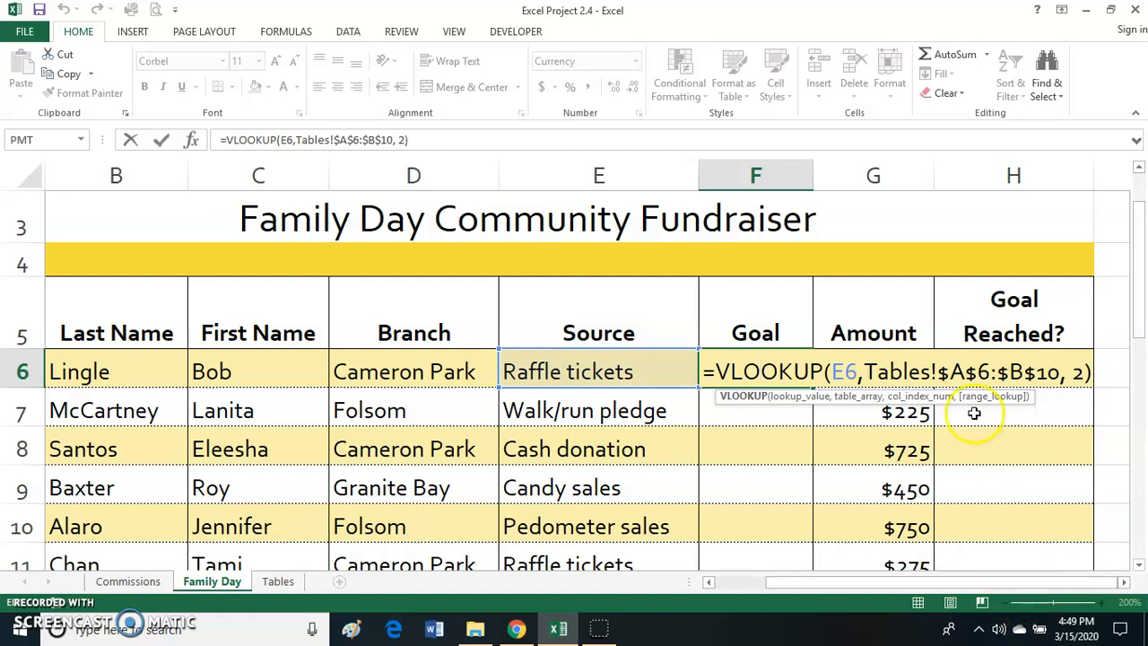
{"action": "left_click", "coordinate": [192, 141]}
{"action": "left_click_drag", "start_coordinate": [764, 87], "coordinate": [760, 46]}
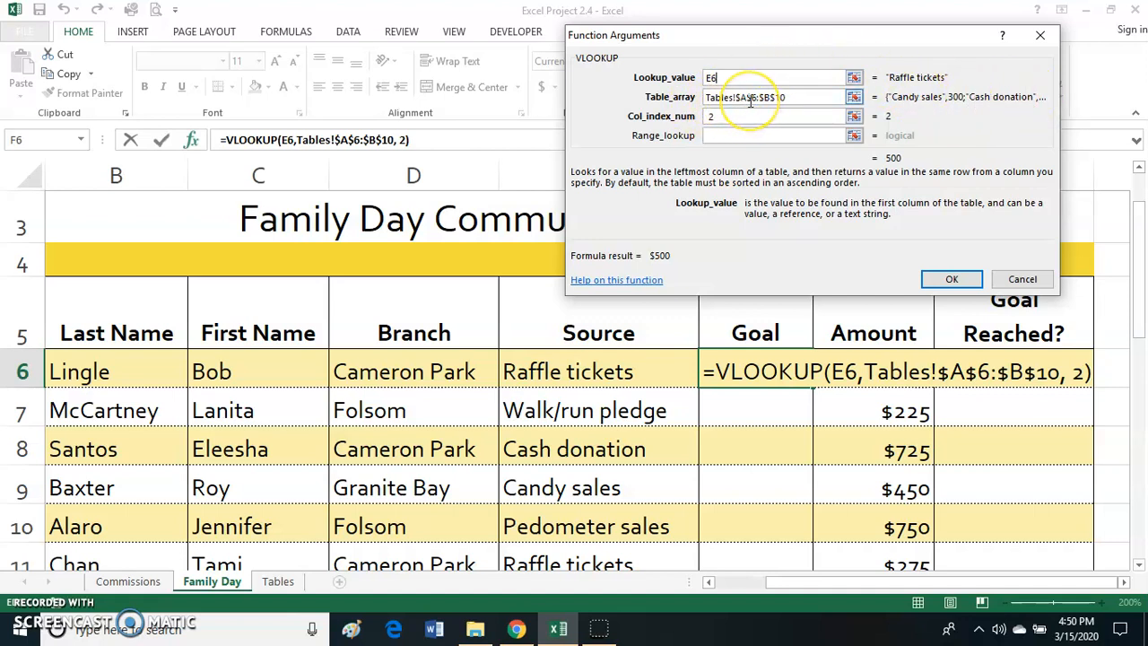
{"action": "left_click", "coordinate": [789, 101]}
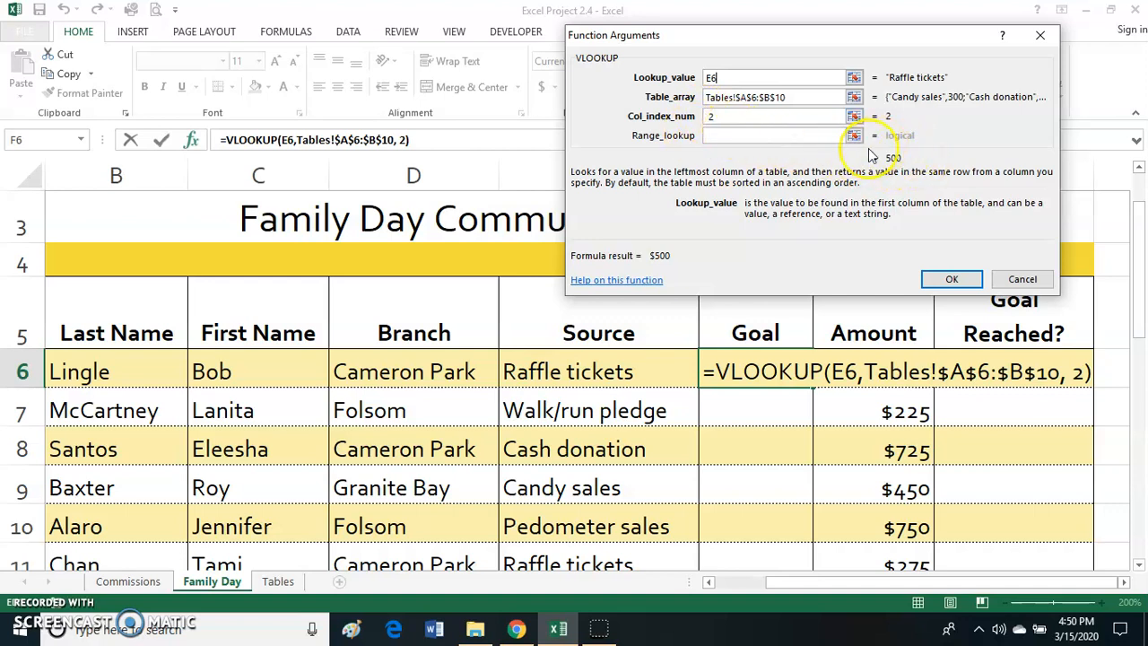
{"action": "left_click", "coordinate": [952, 277]}
- Copy the VLOOKUP formula from F6 down through F20 using the Fill Without Formatting option
{"action": "scroll", "coordinate": [946, 333], "scroll_direction": "down", "scroll_amount": 2}
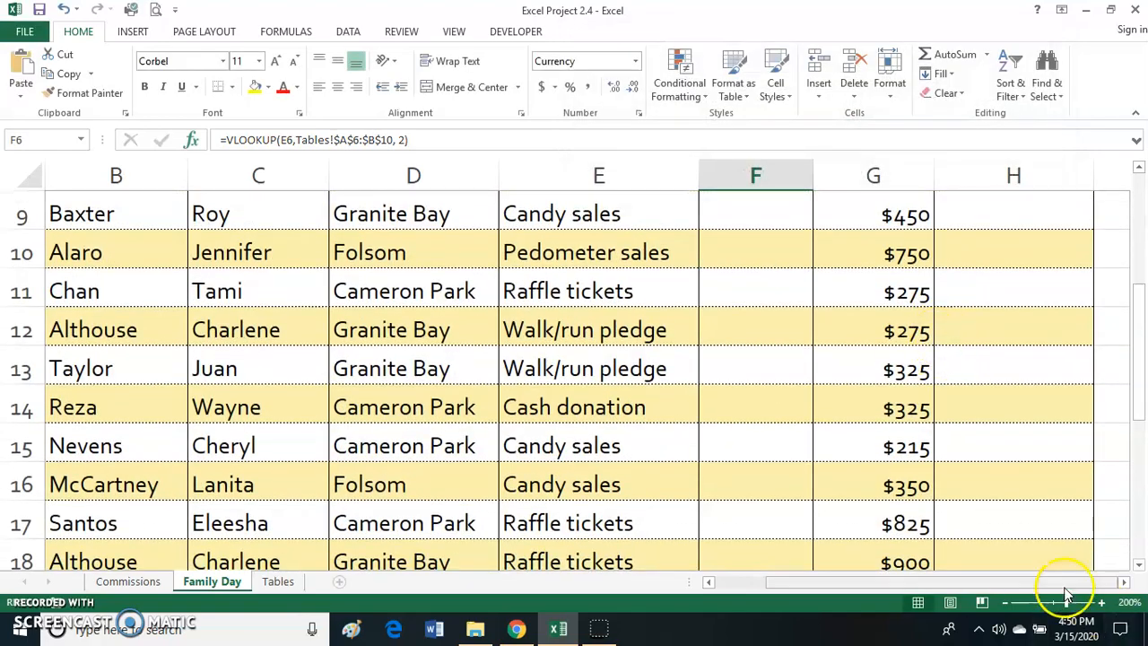
{"action": "left_click", "coordinate": [1005, 602]}
{"action": "left_click", "coordinate": [1004, 601]}
{"action": "left_click", "coordinate": [1005, 601]}
{"action": "left_click", "coordinate": [1004, 602]}
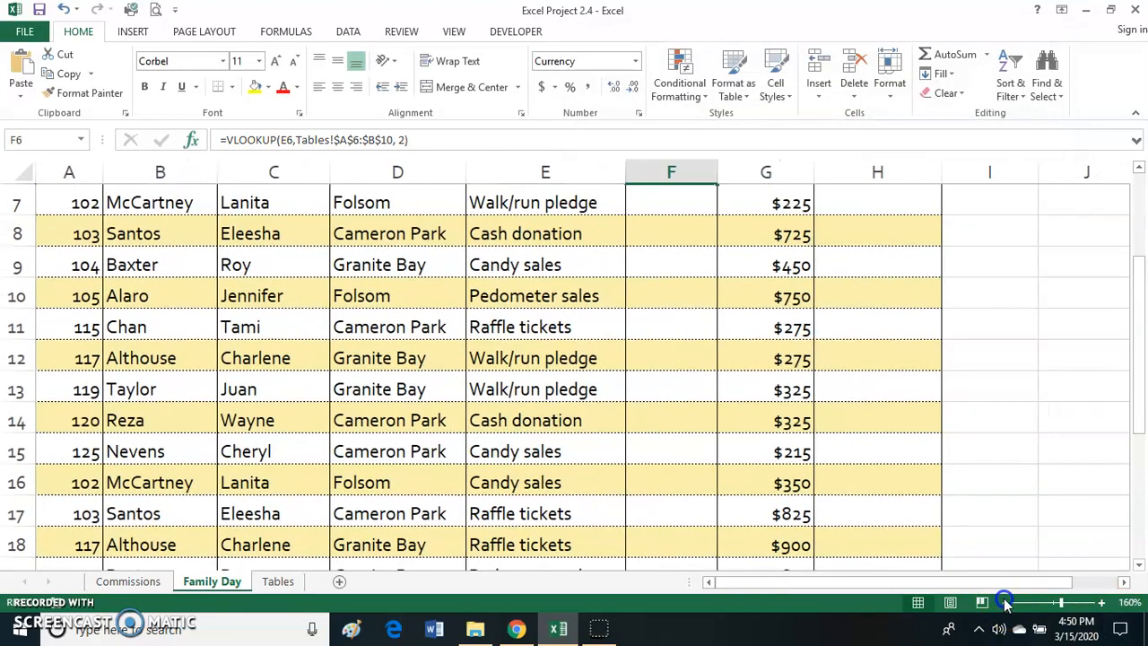
{"action": "left_click", "coordinate": [1004, 601]}
{"action": "left_click", "coordinate": [1005, 602]}
{"action": "left_click", "coordinate": [1005, 601]}
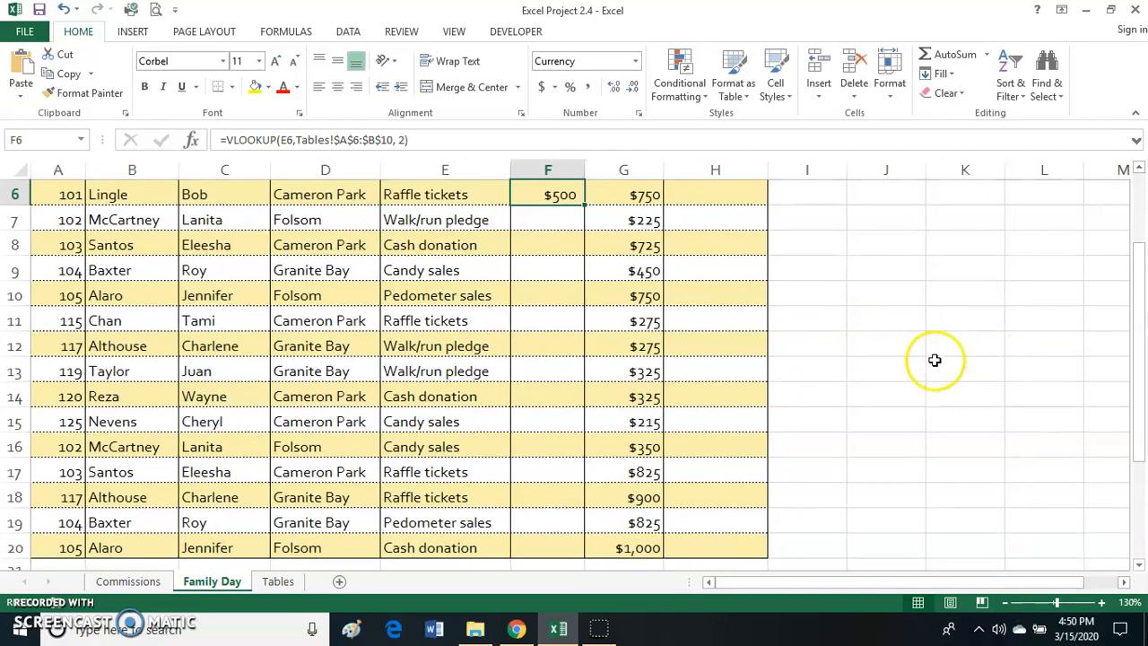
{"action": "scroll", "coordinate": [546, 315], "scroll_direction": "up", "scroll_amount": 1}
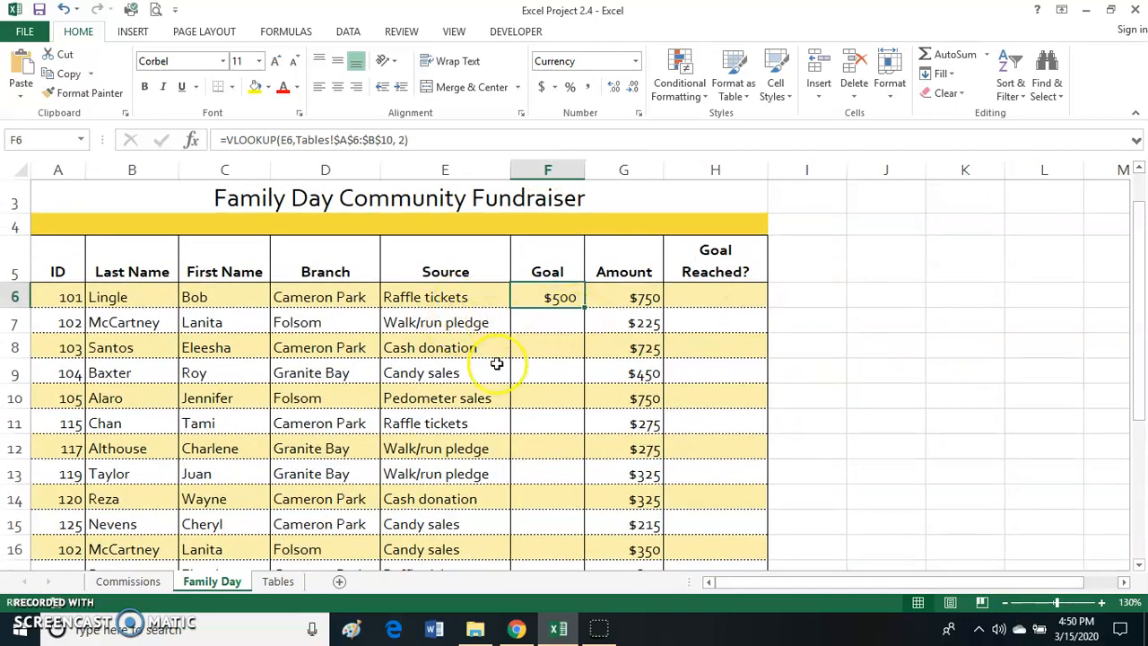
{"action": "scroll", "coordinate": [679, 395], "scroll_direction": "down", "scroll_amount": 1}
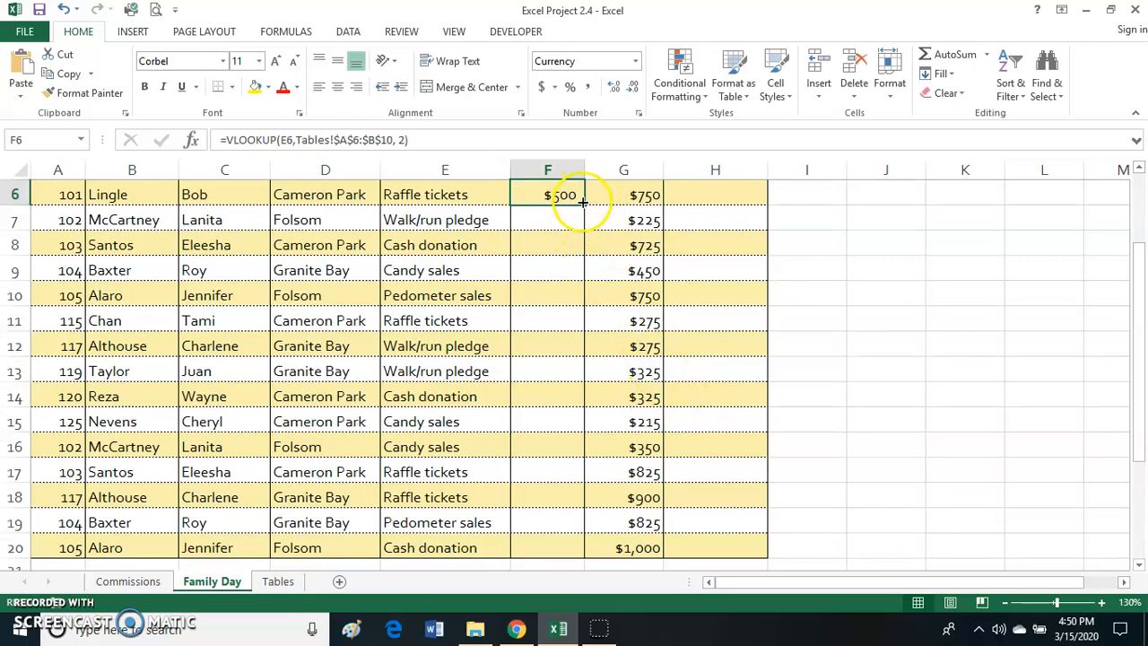
{"action": "left_click_drag", "start_coordinate": [584, 210], "coordinate": [561, 547]}
{"action": "scroll", "coordinate": [951, 469], "scroll_direction": "down", "scroll_amount": 1}
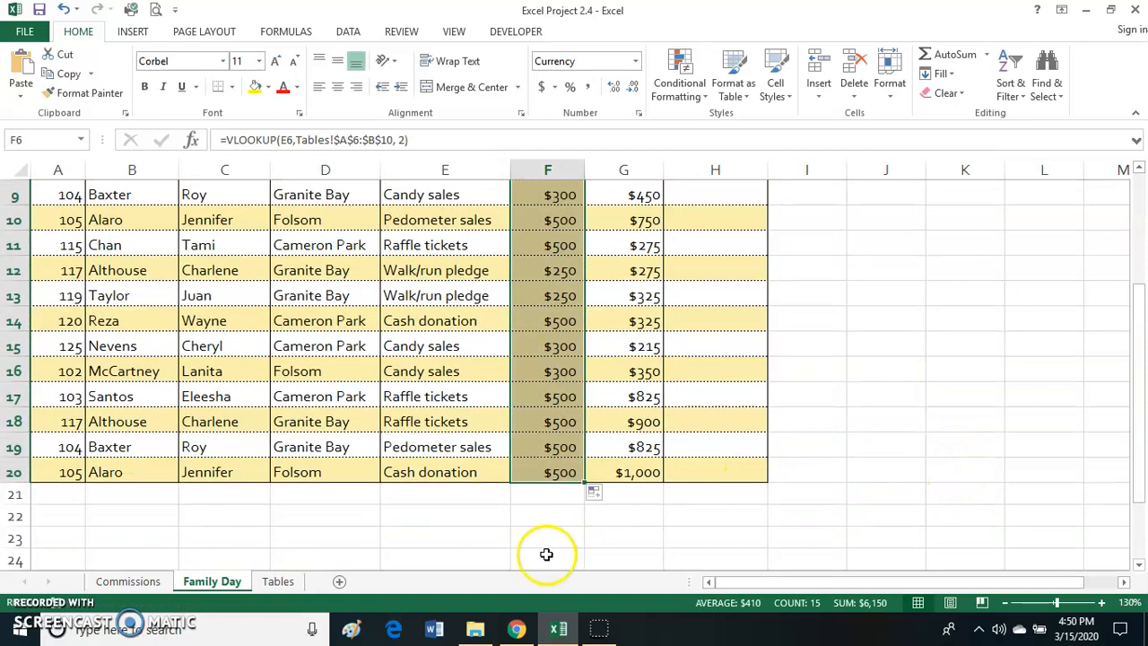
{"action": "left_click", "coordinate": [594, 494]}
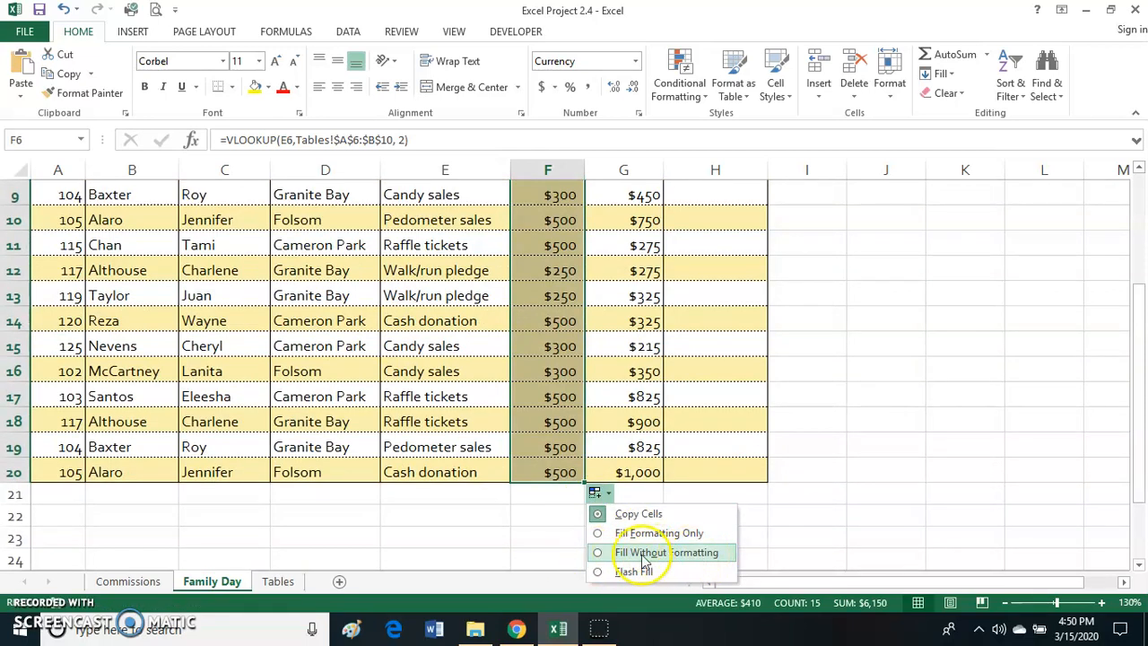
{"action": "left_click", "coordinate": [599, 554]}
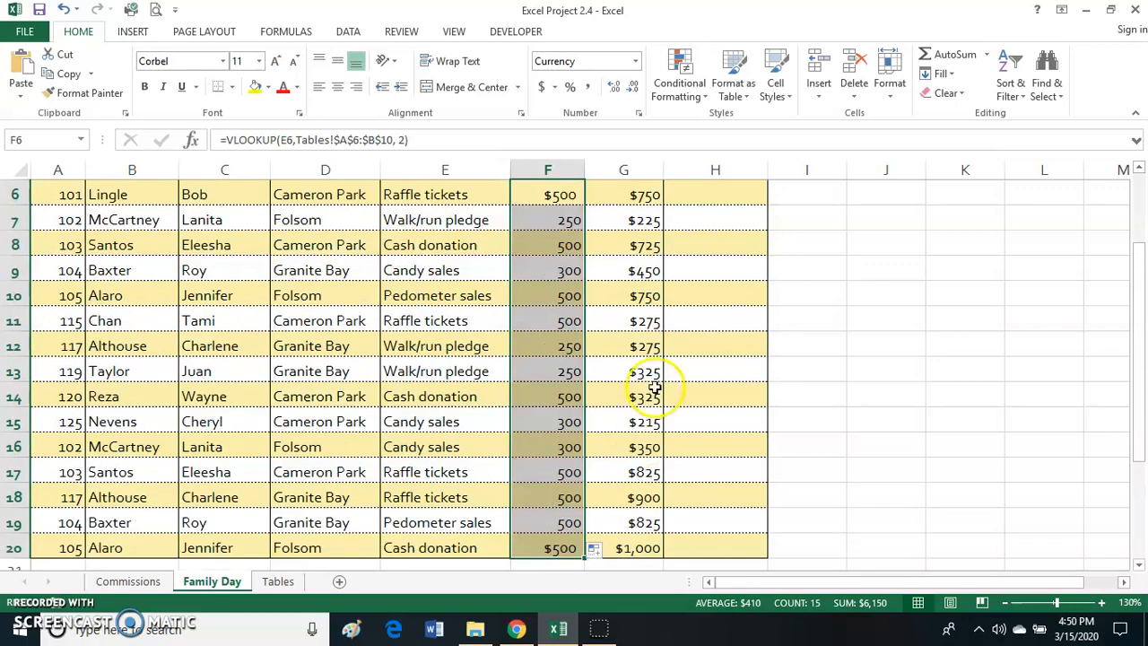
- Format the Goal values in F6:F20 as Currency with no decimal places
{"action": "left_click", "coordinate": [553, 371]}
{"action": "left_click_drag", "start_coordinate": [561, 195], "coordinate": [554, 547]}
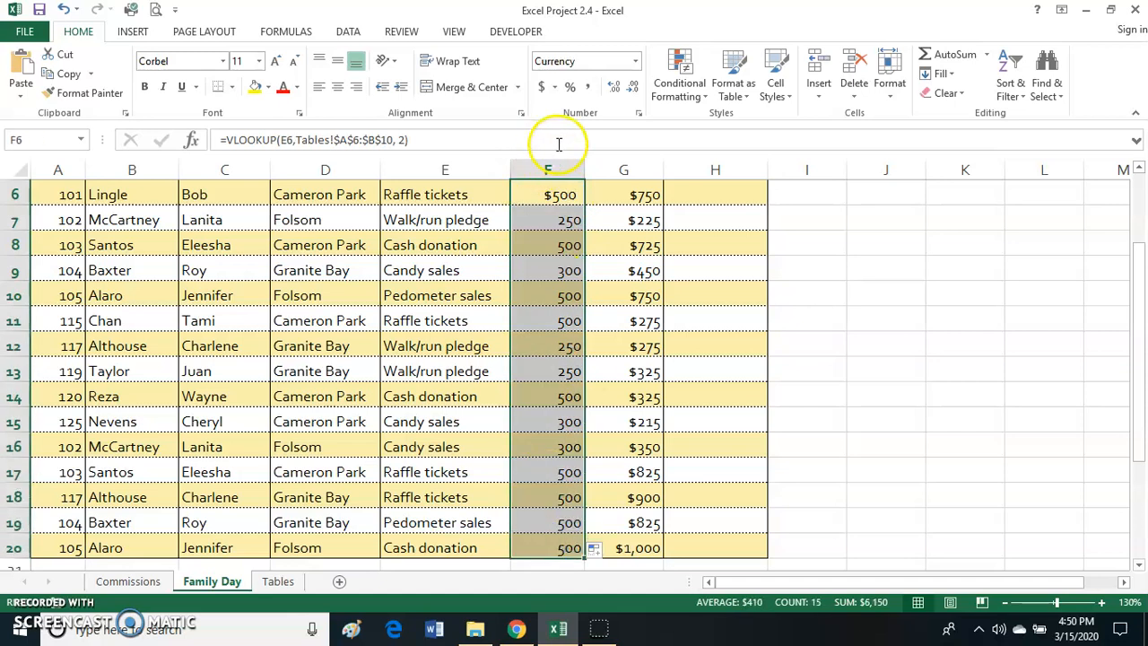
{"action": "left_click", "coordinate": [635, 61]}
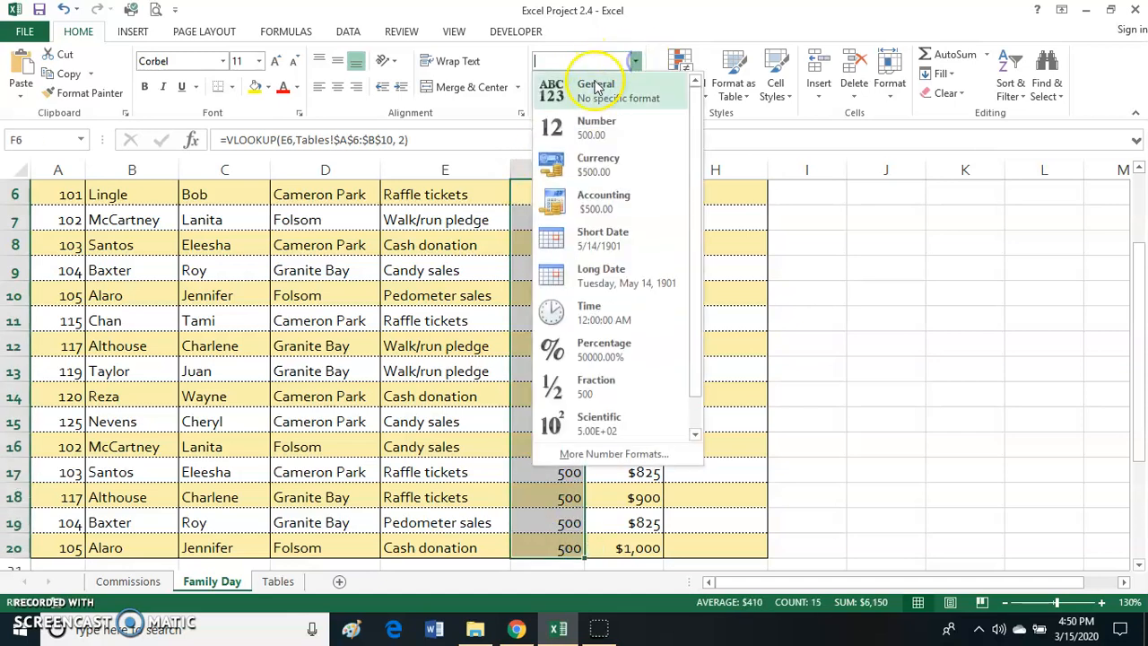
{"action": "left_click", "coordinate": [597, 170]}
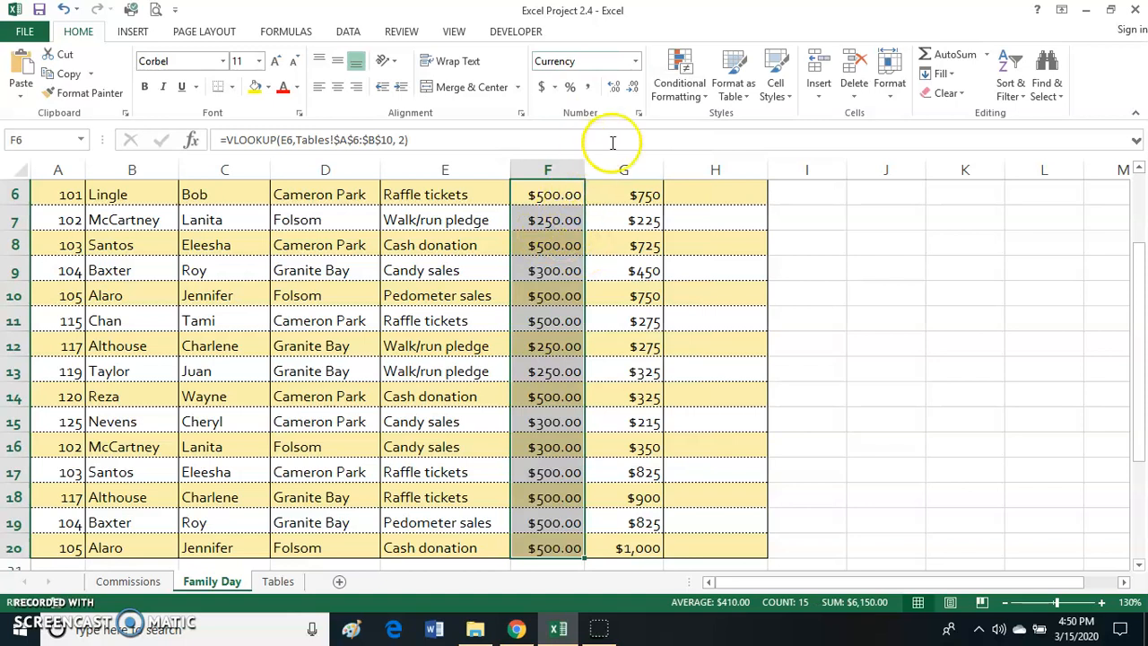
{"action": "left_click", "coordinate": [633, 90]}
{"action": "left_click", "coordinate": [633, 90]}
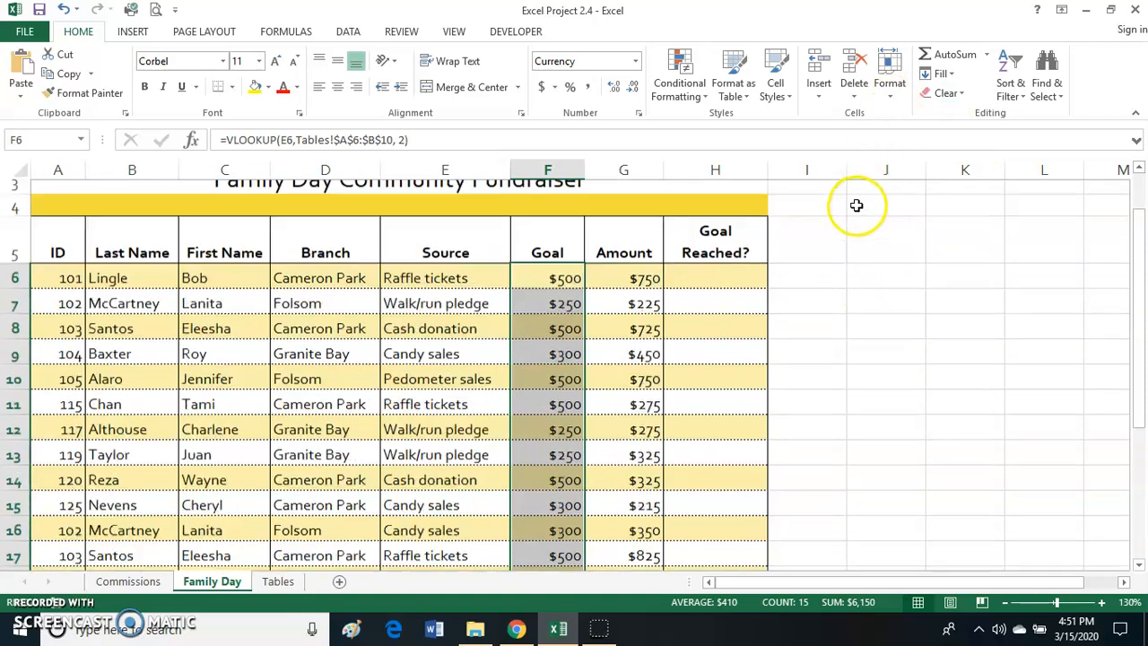
- Examine the Goal, Source and Amount entries on the Family Day sheet to see which values decide whether a goal was reached
{"action": "scroll", "coordinate": [856, 205], "scroll_direction": "up", "scroll_amount": 1}
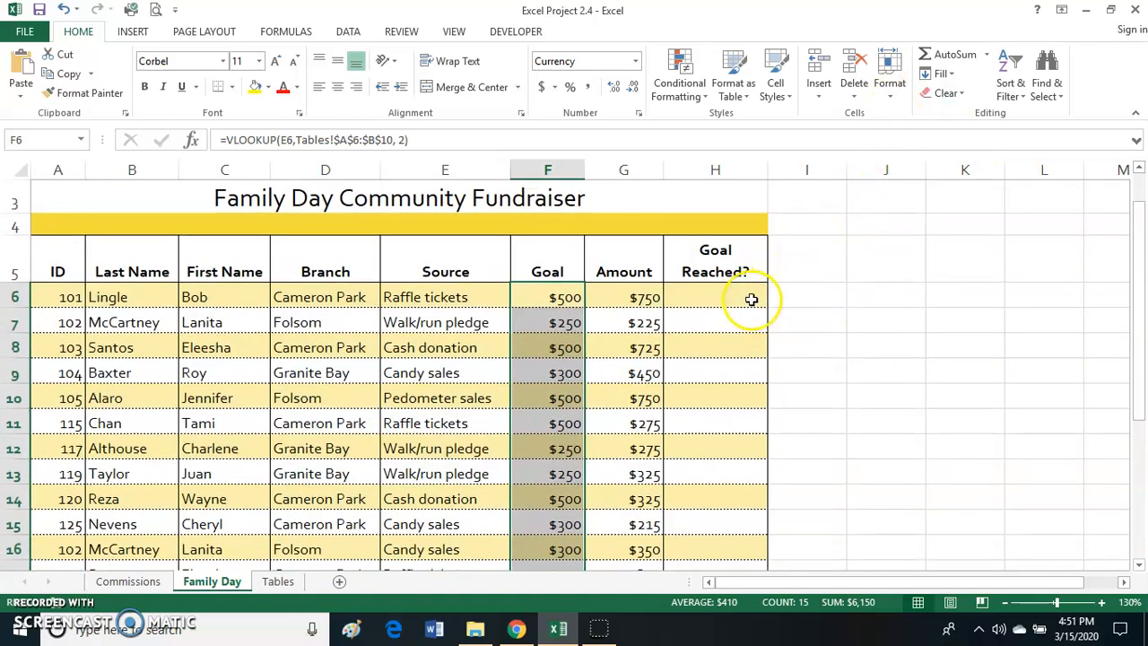
{"action": "left_click", "coordinate": [745, 302]}
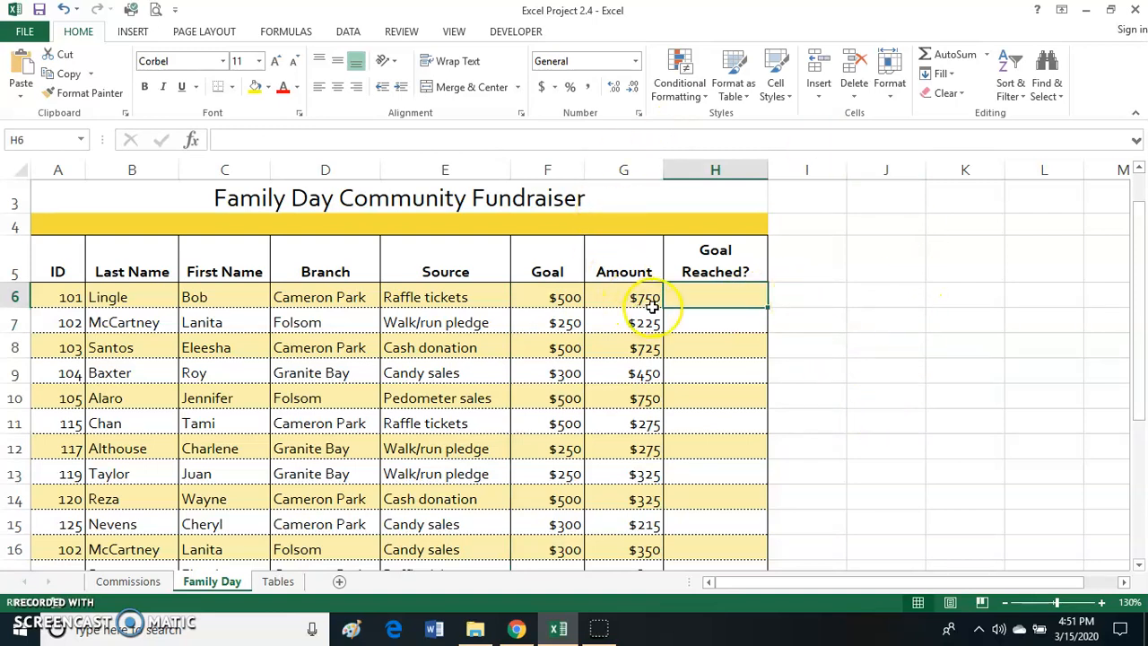
{"action": "left_click_drag", "start_coordinate": [565, 289], "coordinate": [556, 548]}
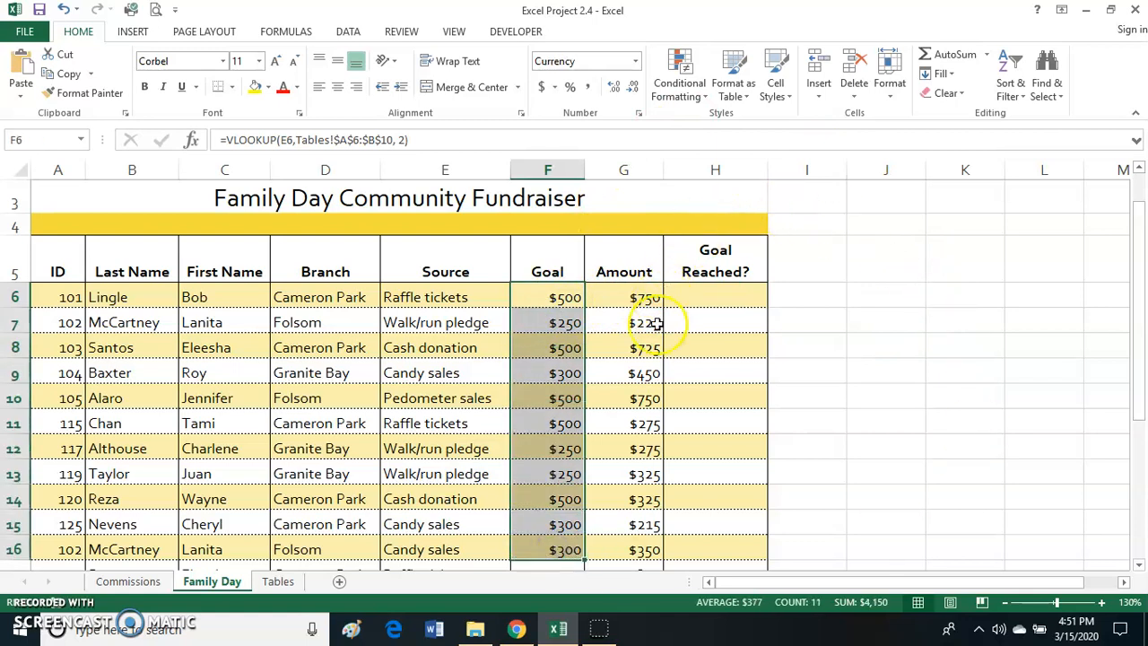
{"action": "left_click", "coordinate": [648, 296]}
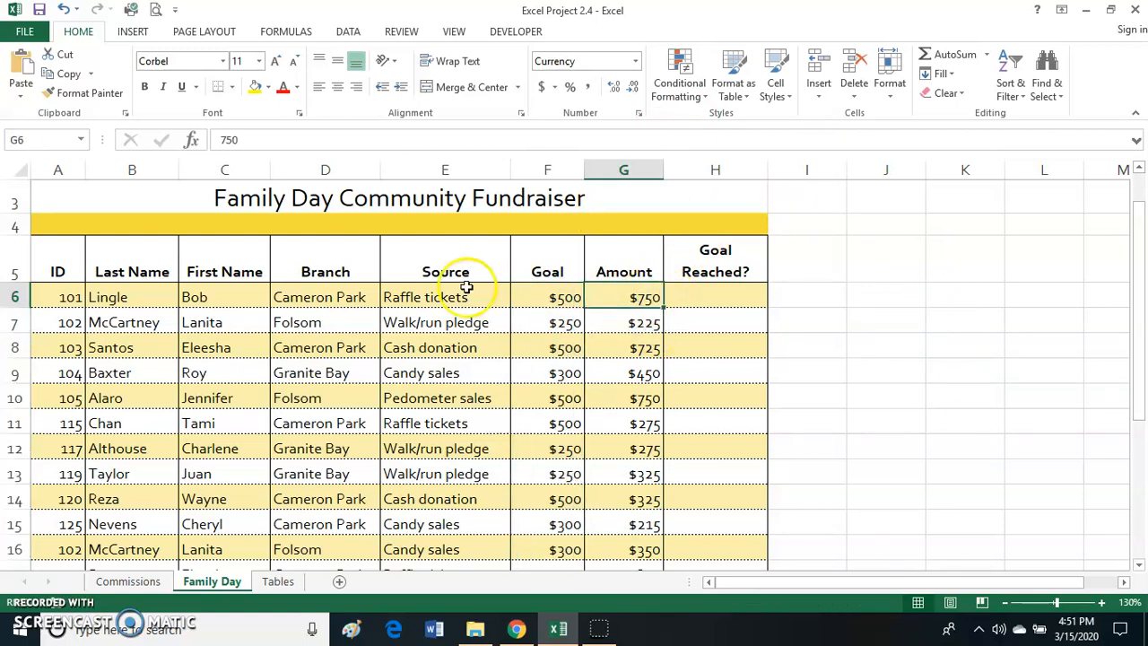
{"action": "left_click", "coordinate": [413, 302]}
{"action": "left_click", "coordinate": [646, 296]}
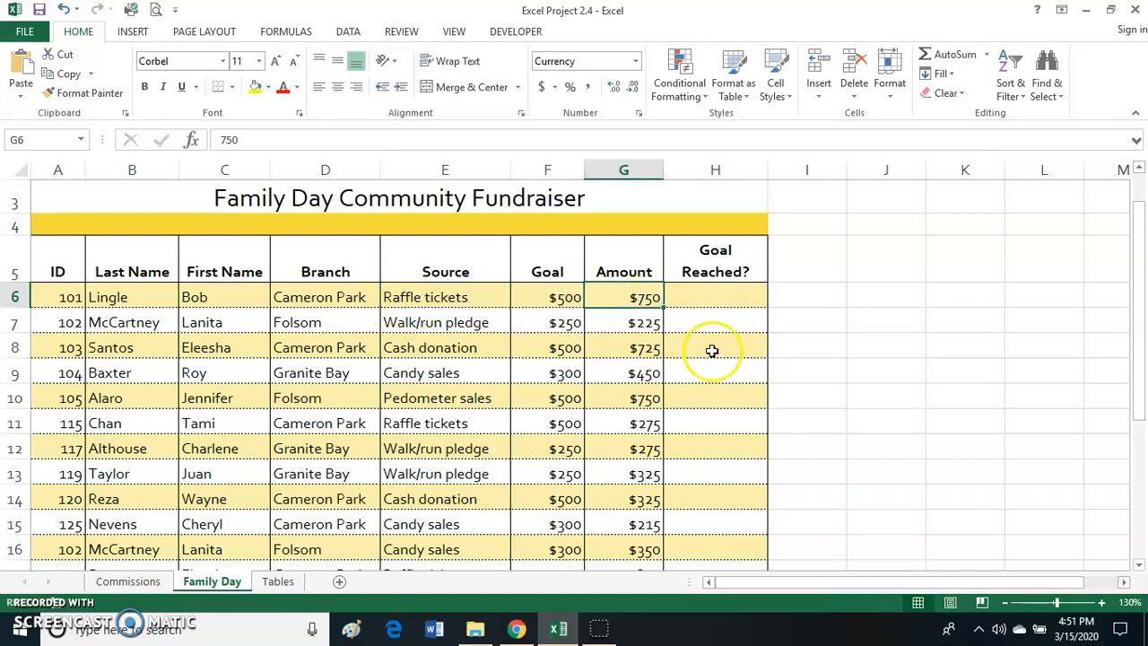
{"action": "left_click", "coordinate": [195, 292]}
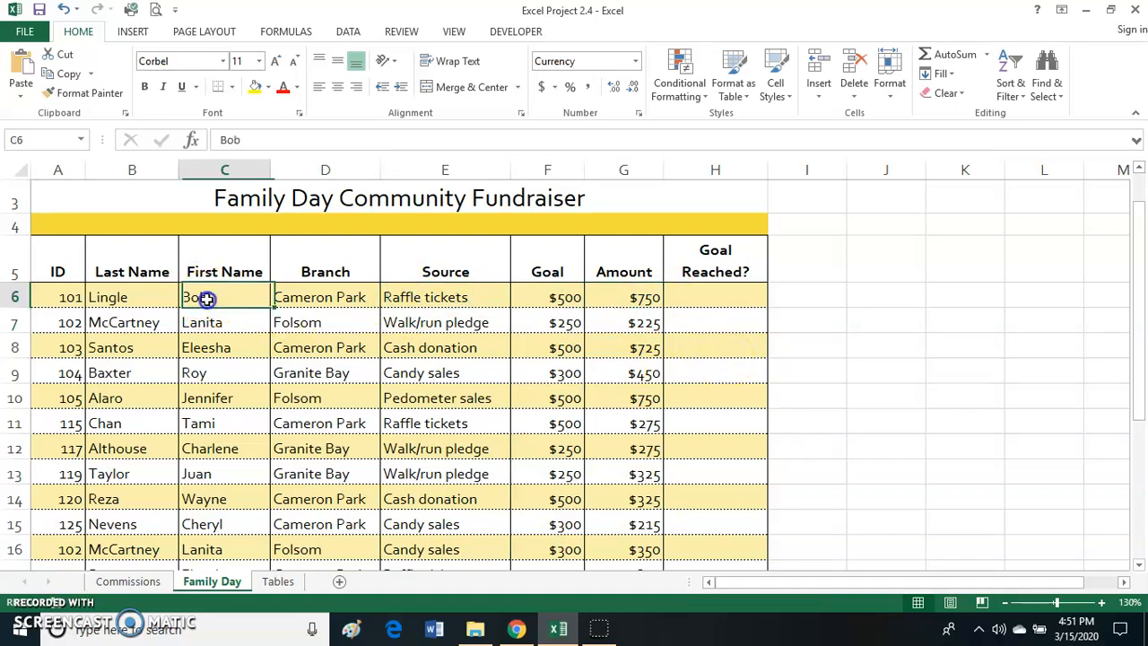
{"action": "left_click", "coordinate": [648, 305]}
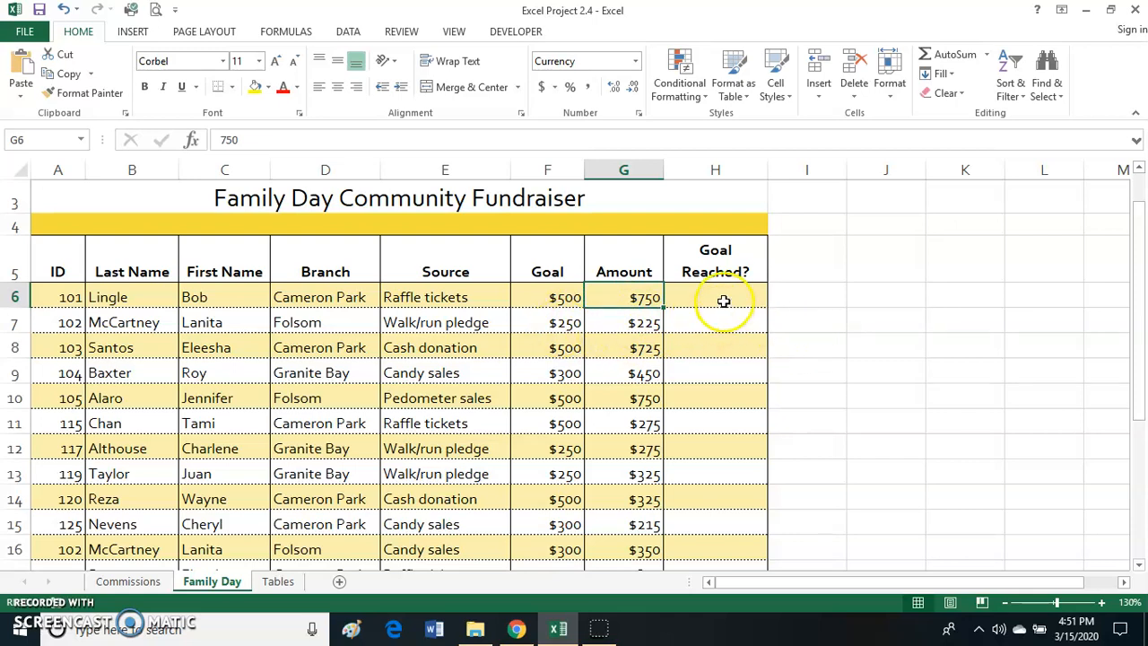
- Start an IF formula in H6 with the logical test G6>=F6, comparing the amount with the goal
{"action": "left_click", "coordinate": [724, 301]}
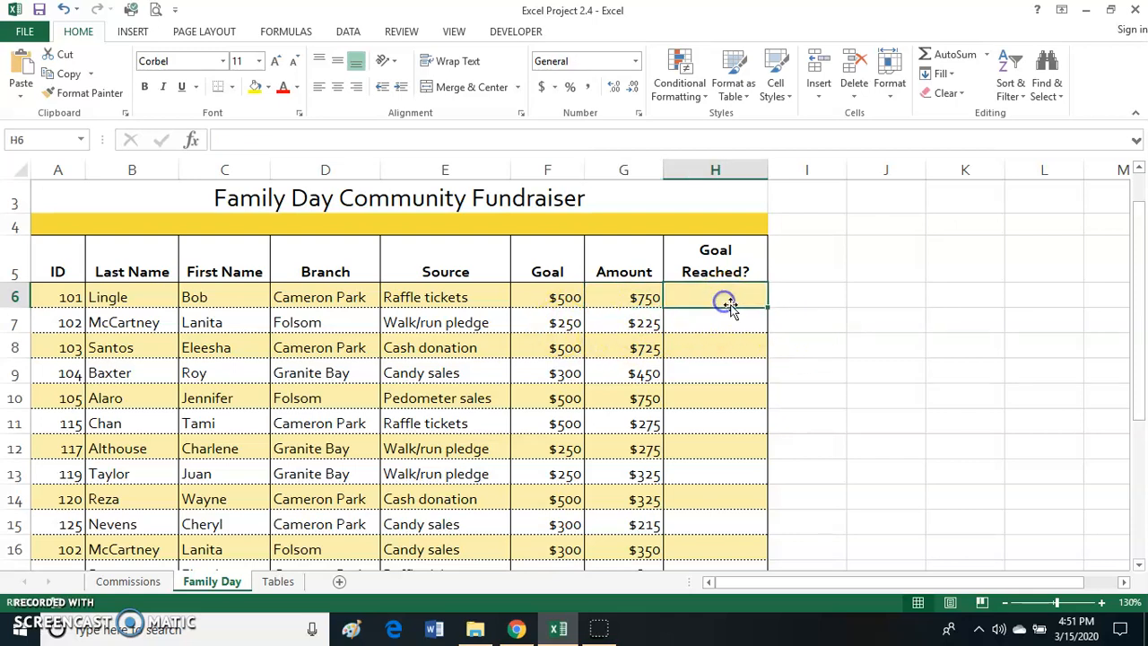
{"action": "left_click", "coordinate": [1100, 605]}
{"action": "left_click", "coordinate": [1100, 604]}
{"action": "left_click", "coordinate": [1099, 604]}
{"action": "left_click_drag", "start_coordinate": [941, 586], "coordinate": [1061, 594]}
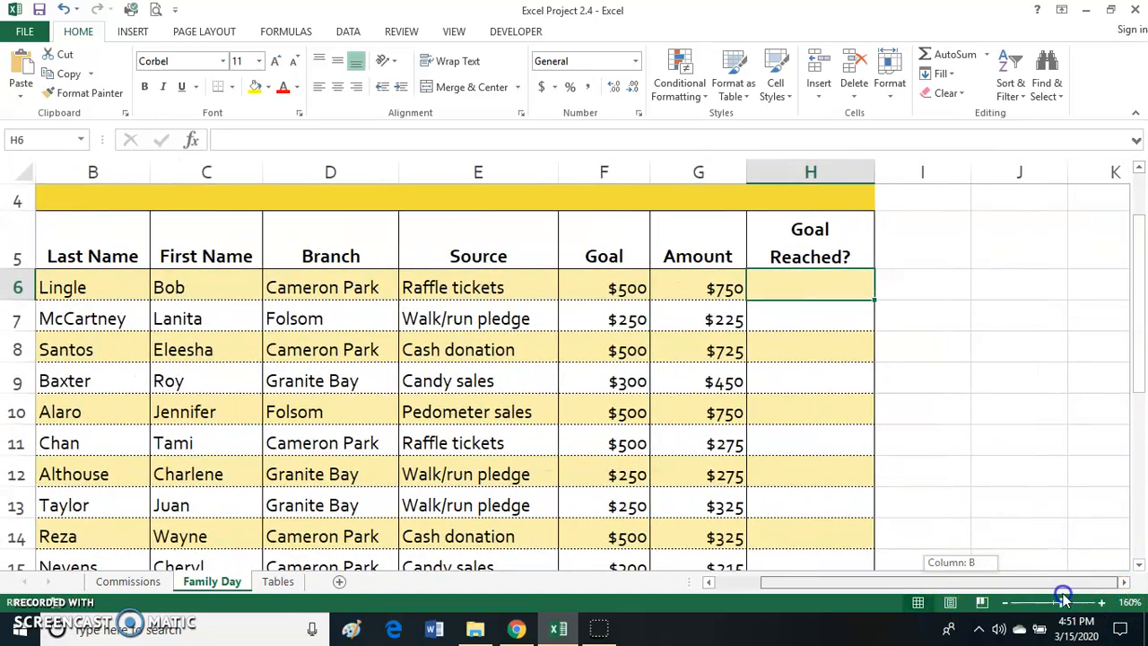
{"action": "type", "text": "="}
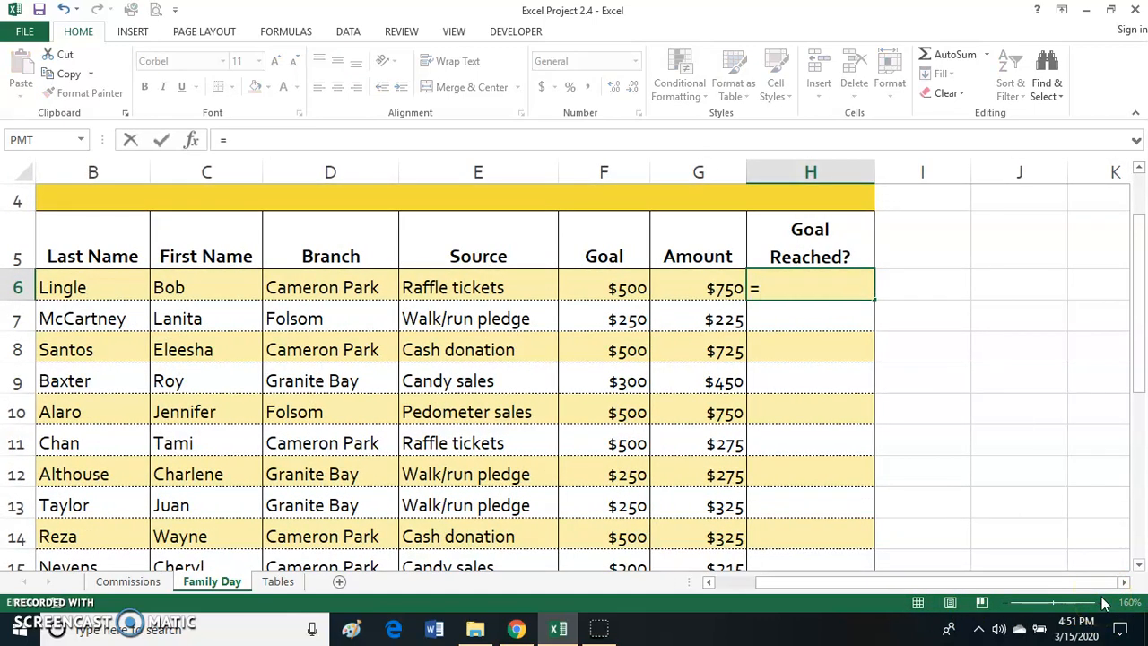
{"action": "type", "text": "if"}
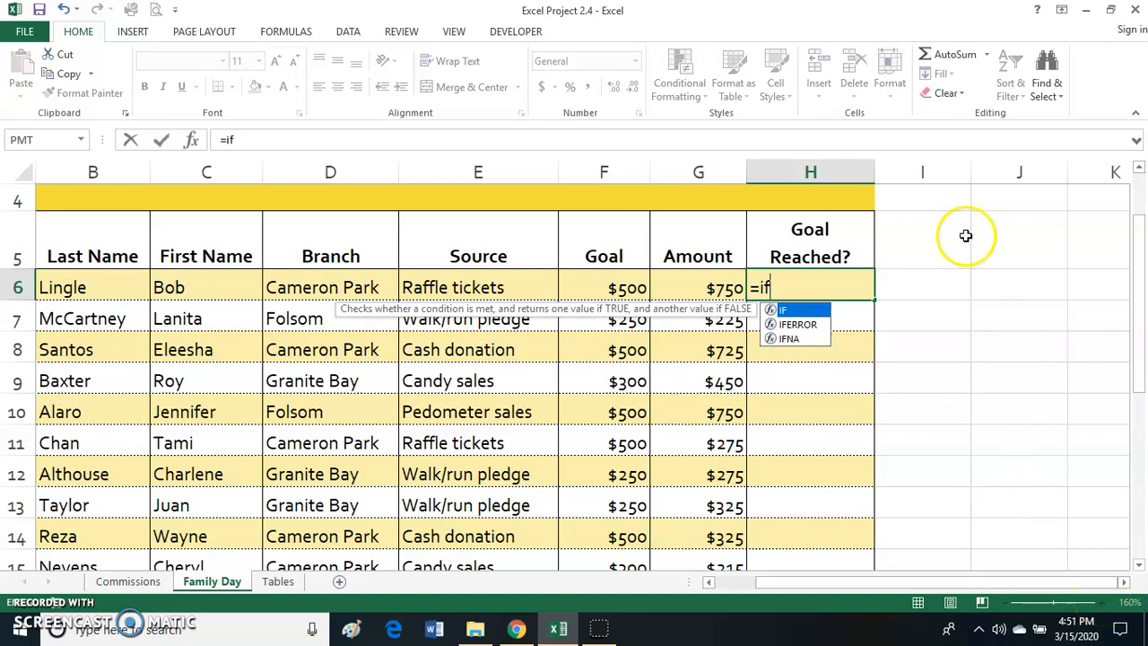
{"action": "double_click", "coordinate": [815, 315]}
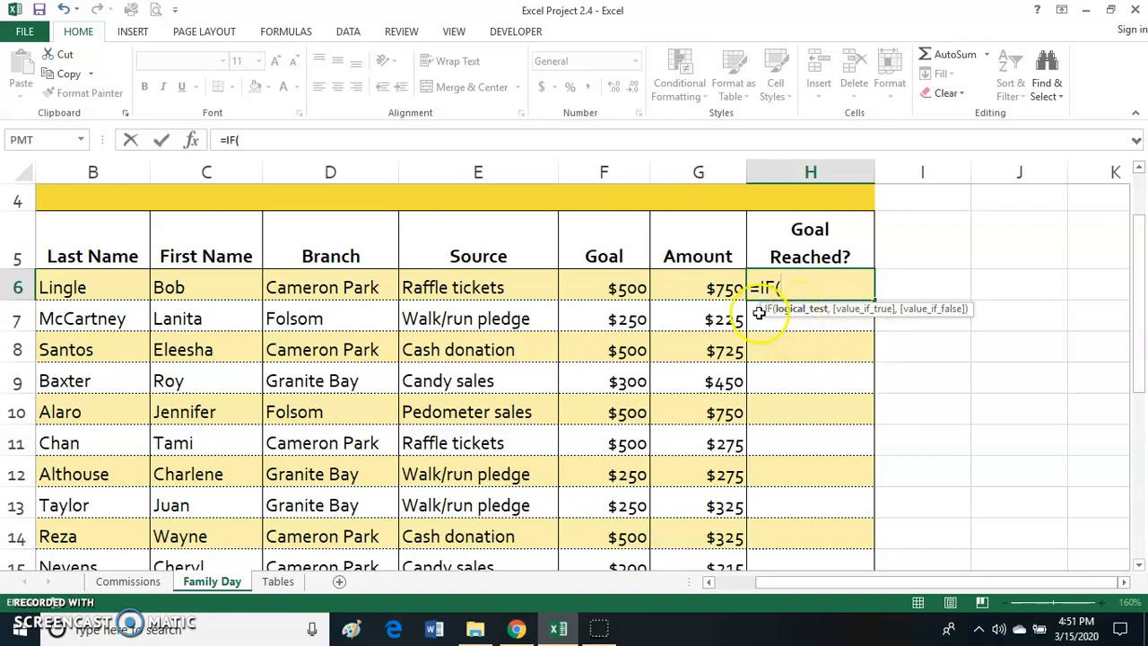
{"action": "left_click", "coordinate": [728, 287]}
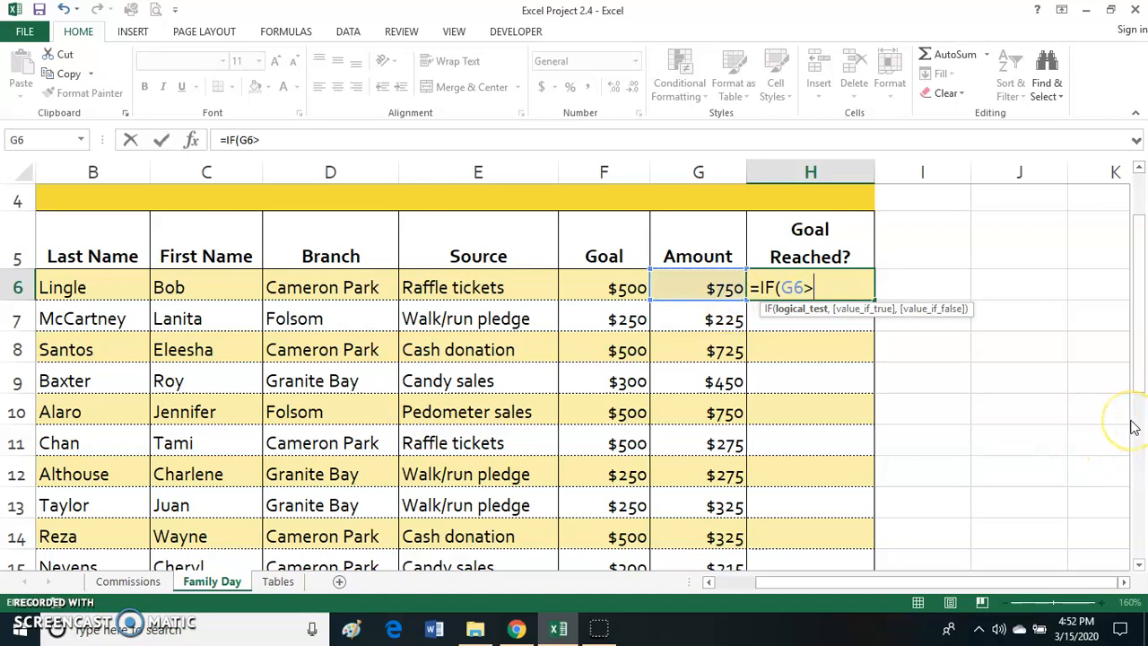
{"action": "type", "text": ">="}
{"action": "left_click", "coordinate": [631, 285]}
{"action": "type", "text": ","}
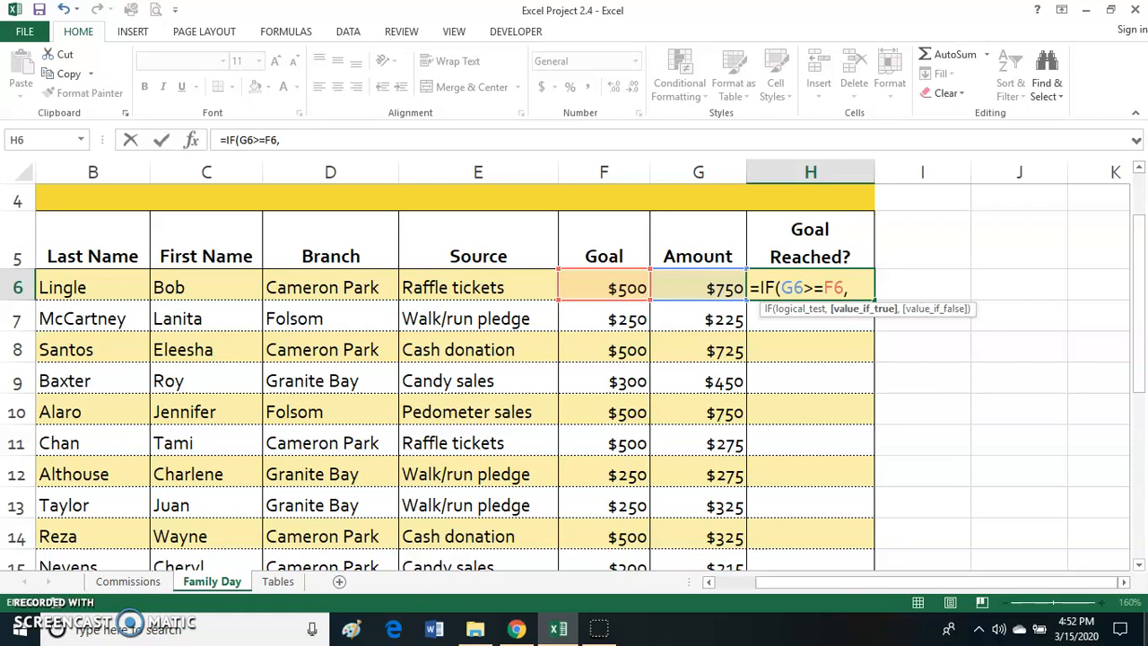
- Complete the IF formula in H6 with "Yes" as the true value and "No" as the false value
{"action": "type", "text": "\""}
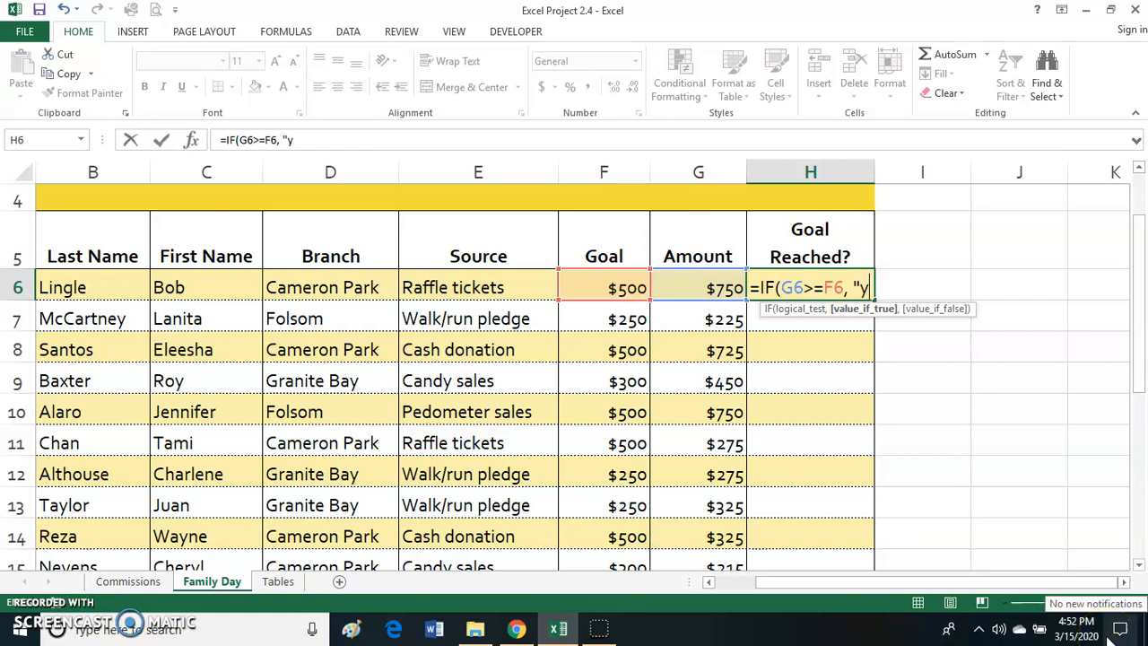
{"action": "type", "text": "Ye"}
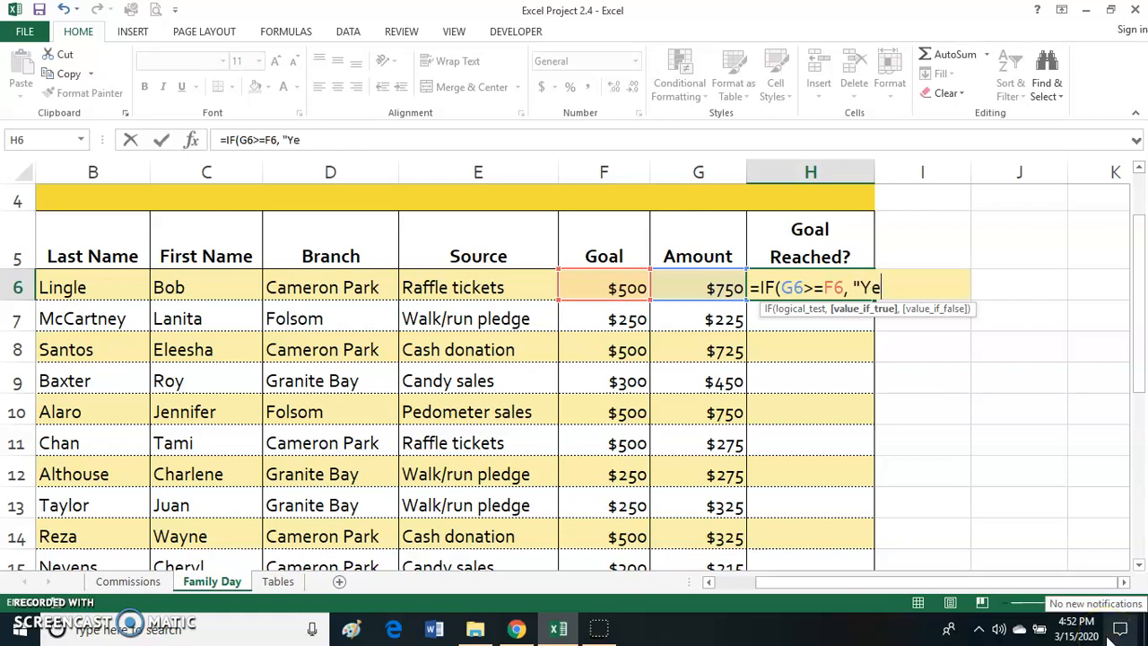
{"action": "type", "text": "s\", "}
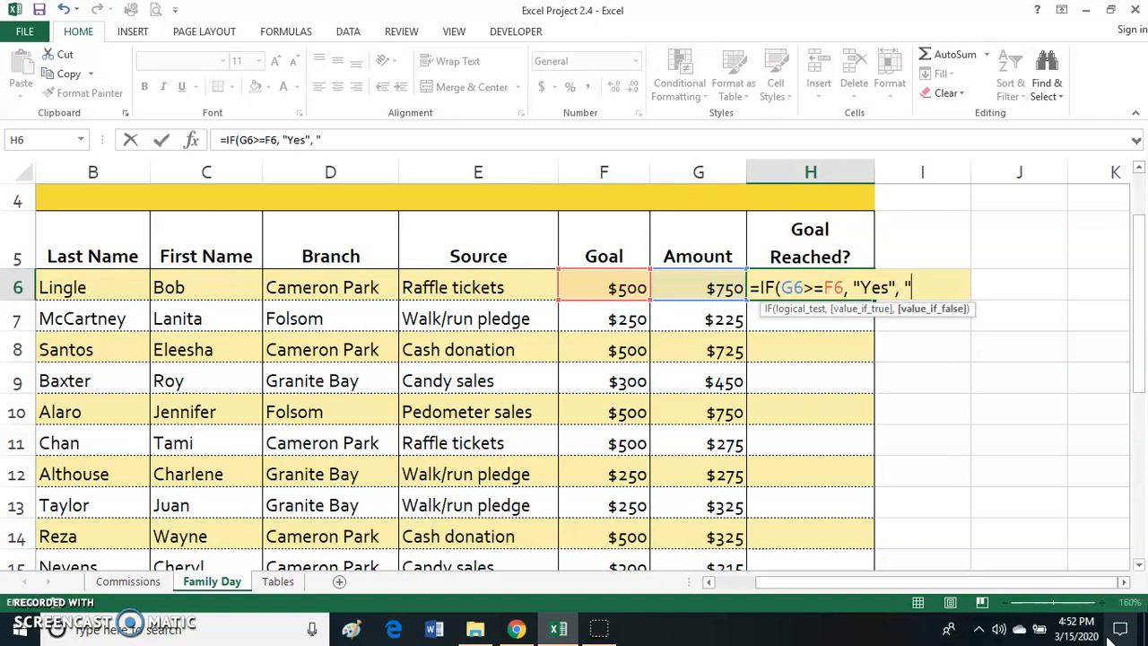
{"action": "type", "text": "\"No\")"}
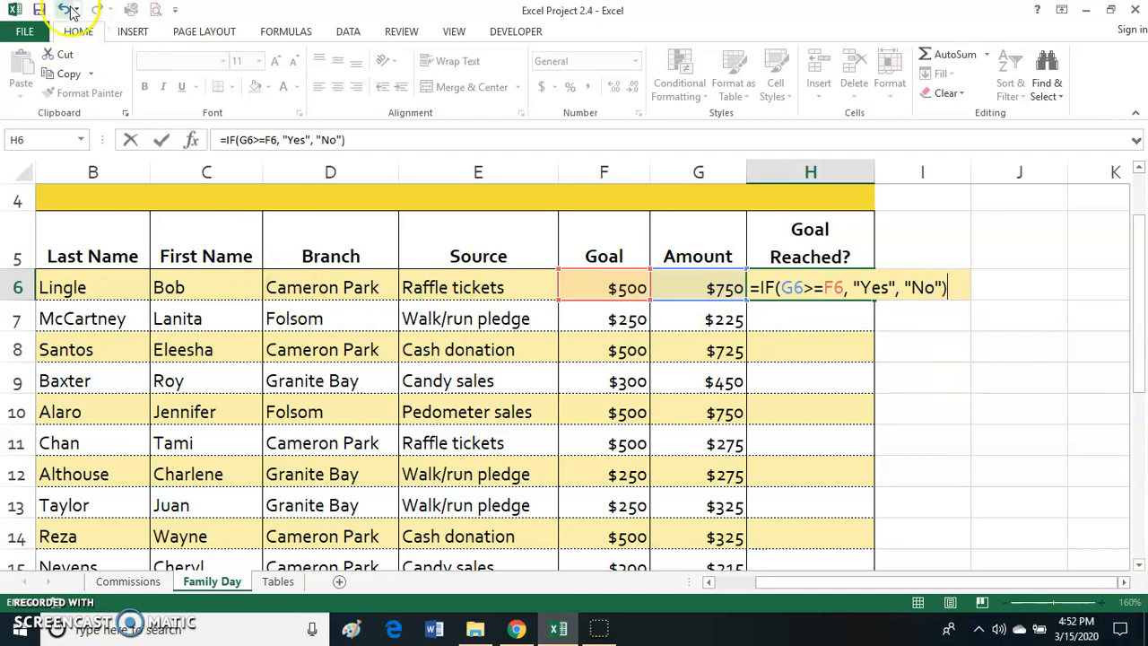
{"action": "left_click", "coordinate": [163, 139]}
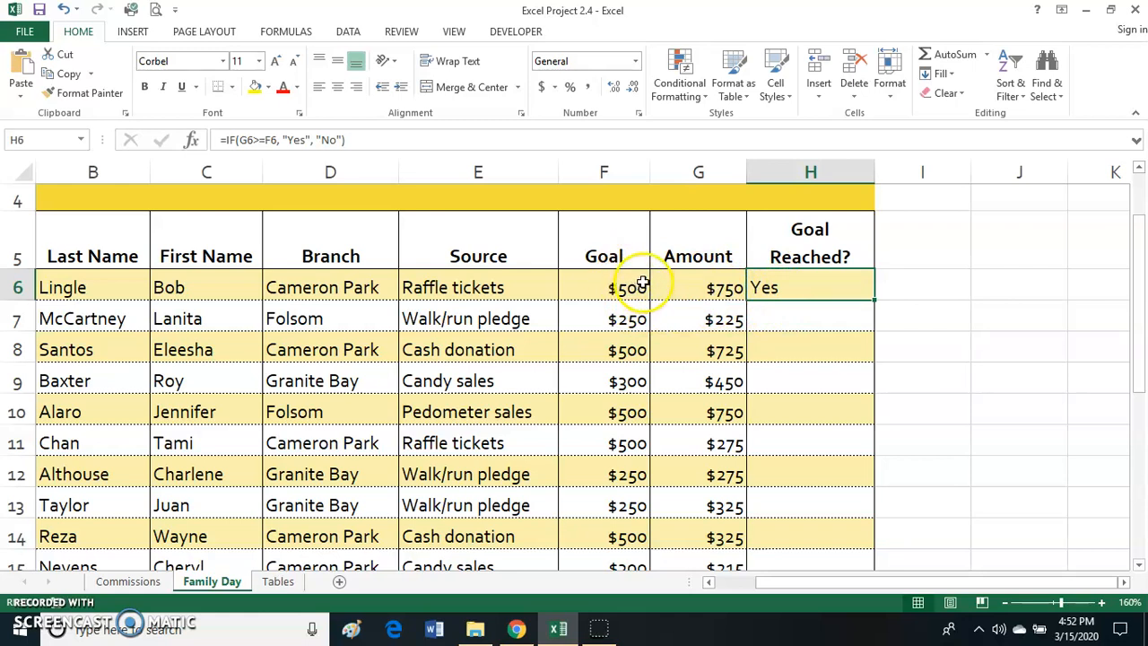
- Review the logical test, true value and false value of the IF formula in H6 in Function Arguments
{"action": "double_click", "coordinate": [793, 287]}
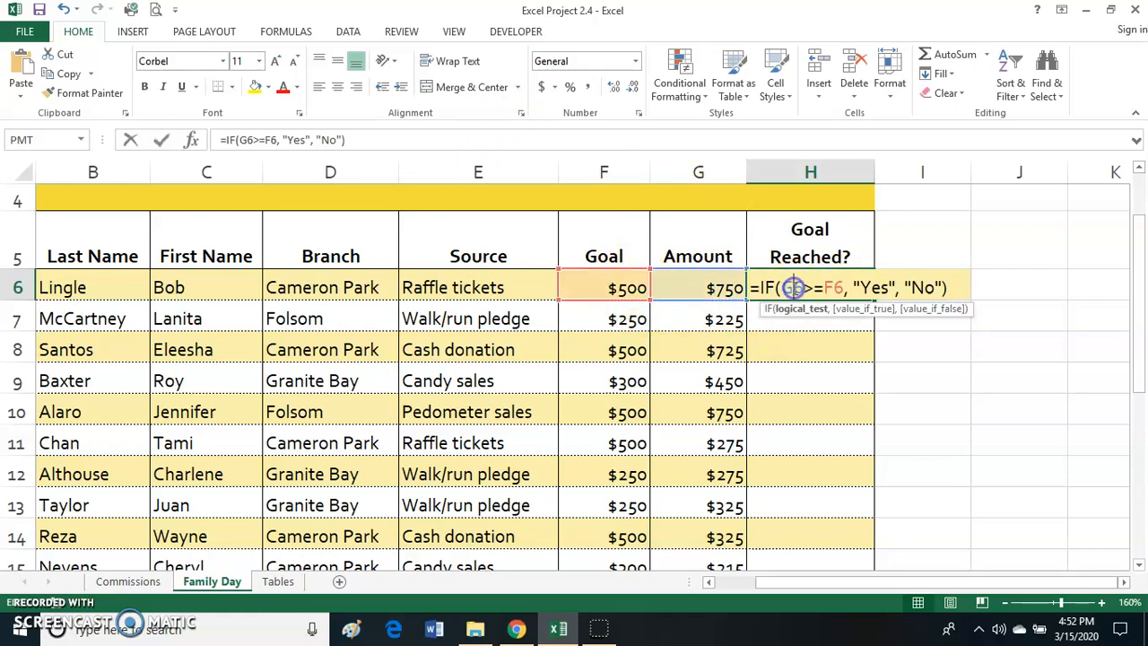
{"action": "left_click", "coordinate": [195, 142]}
{"action": "left_click_drag", "start_coordinate": [708, 56], "coordinate": [719, 20]}
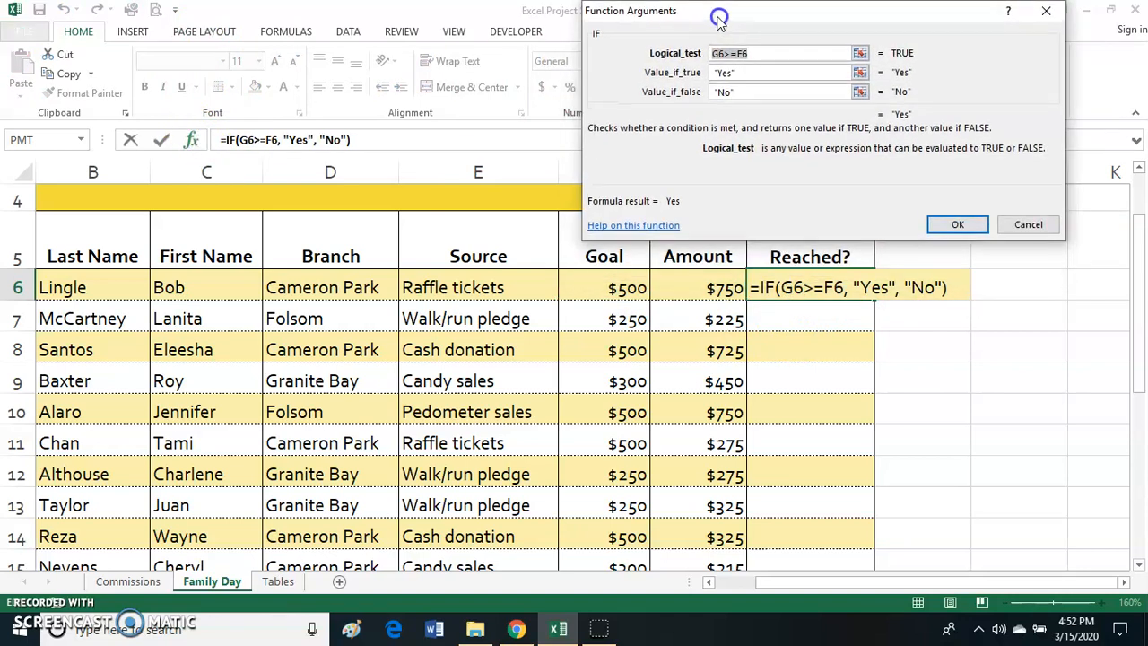
{"action": "left_click", "coordinate": [756, 56]}
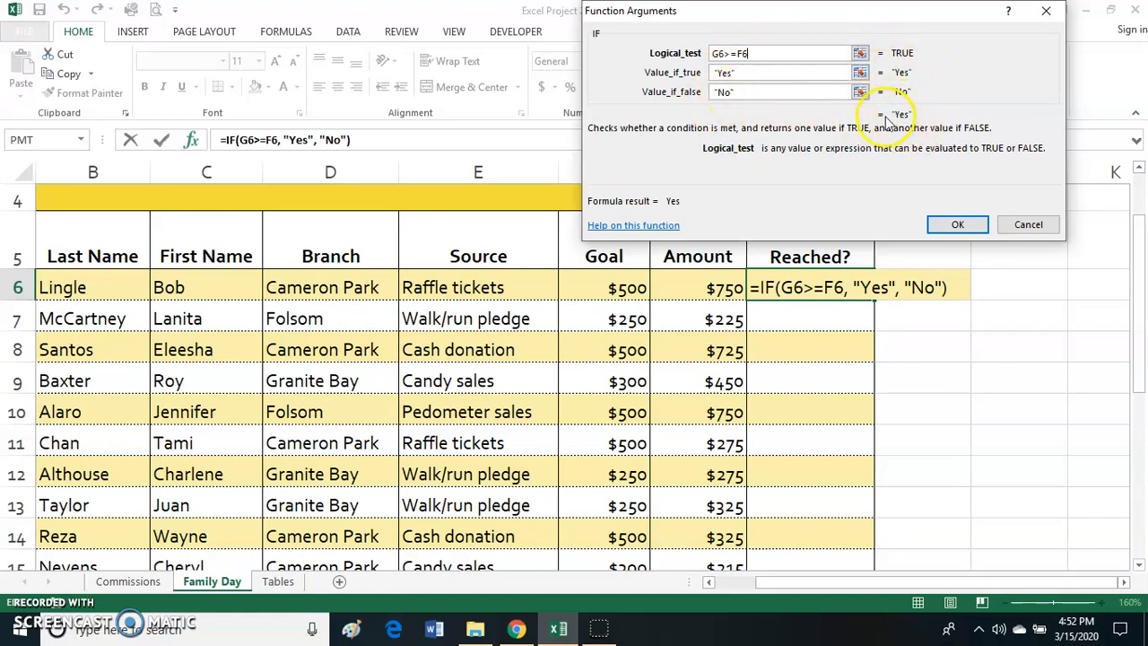
{"action": "left_click", "coordinate": [761, 72]}
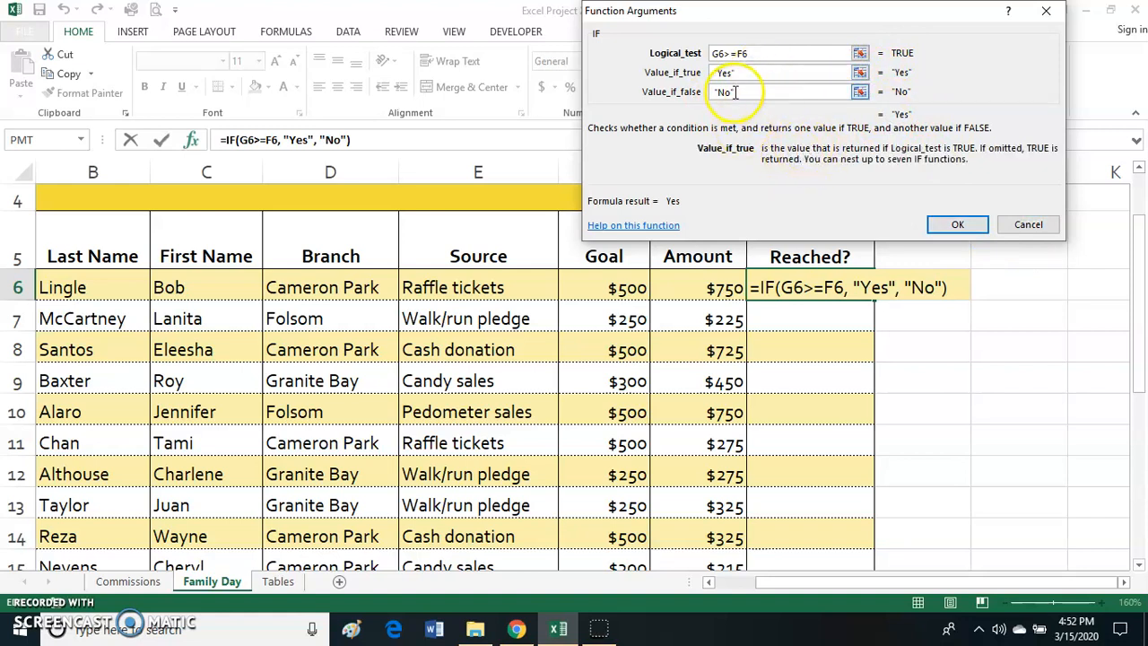
{"action": "left_click", "coordinate": [746, 92]}
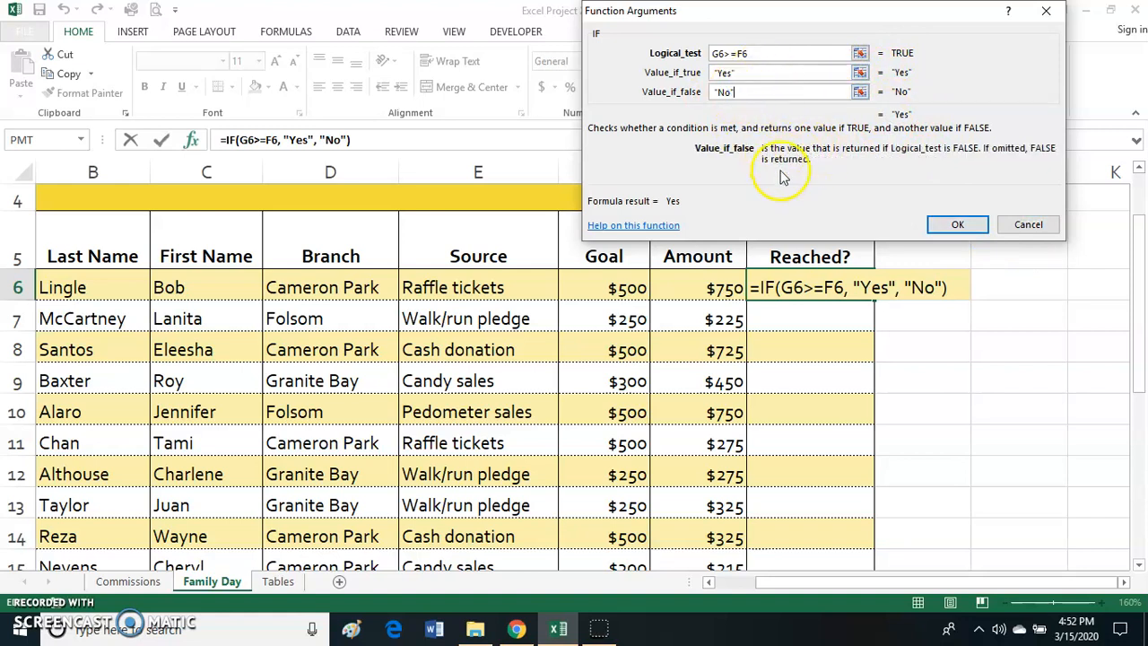
{"action": "left_click", "coordinate": [960, 226]}
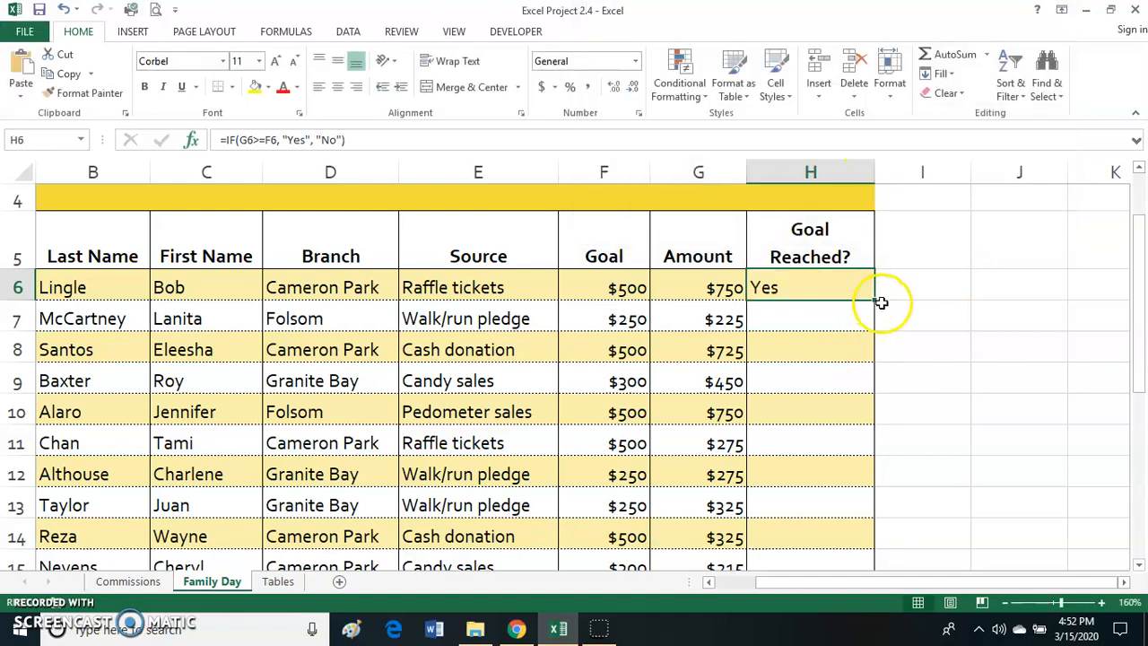
- Copy the IF formula from H6 down through H20 using Fill Without Formatting, and center the Goal Reached? values
{"action": "left_click_drag", "start_coordinate": [876, 301], "coordinate": [870, 526]}
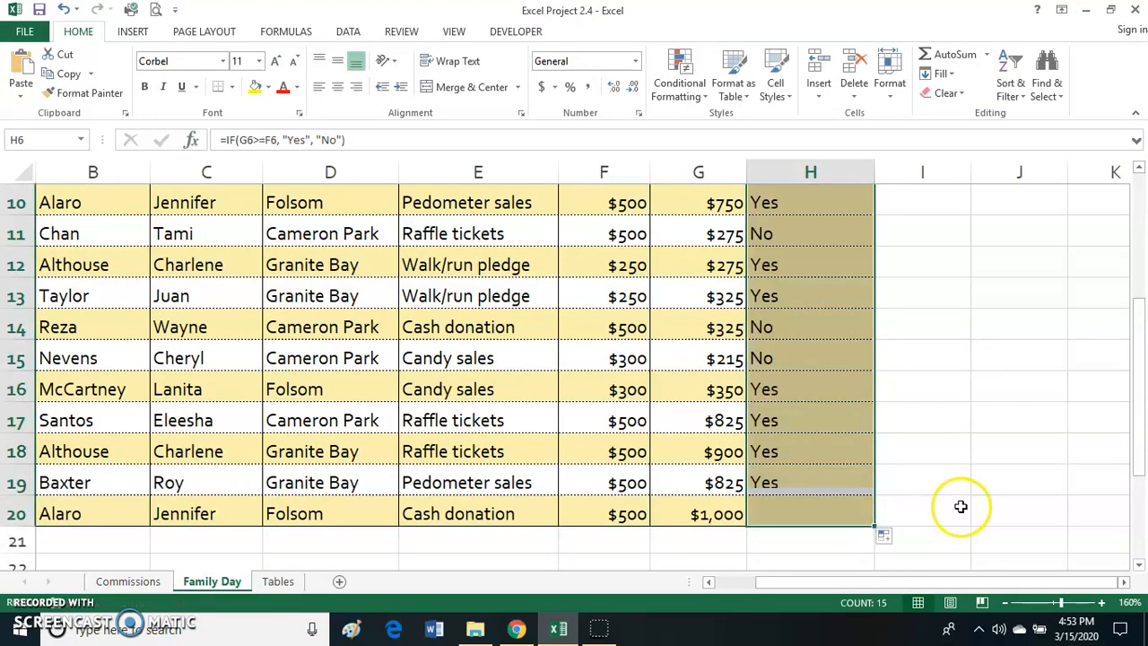
{"action": "scroll", "coordinate": [960, 504], "scroll_direction": "down", "scroll_amount": 1}
{"action": "left_click", "coordinate": [884, 445]}
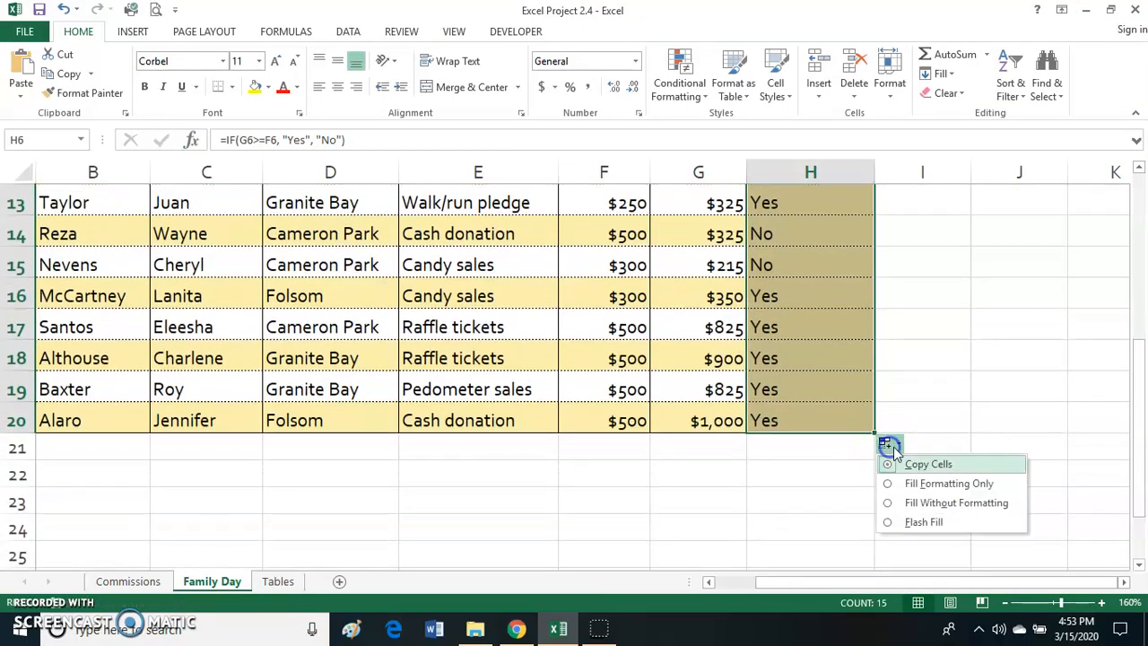
{"action": "left_click", "coordinate": [890, 503]}
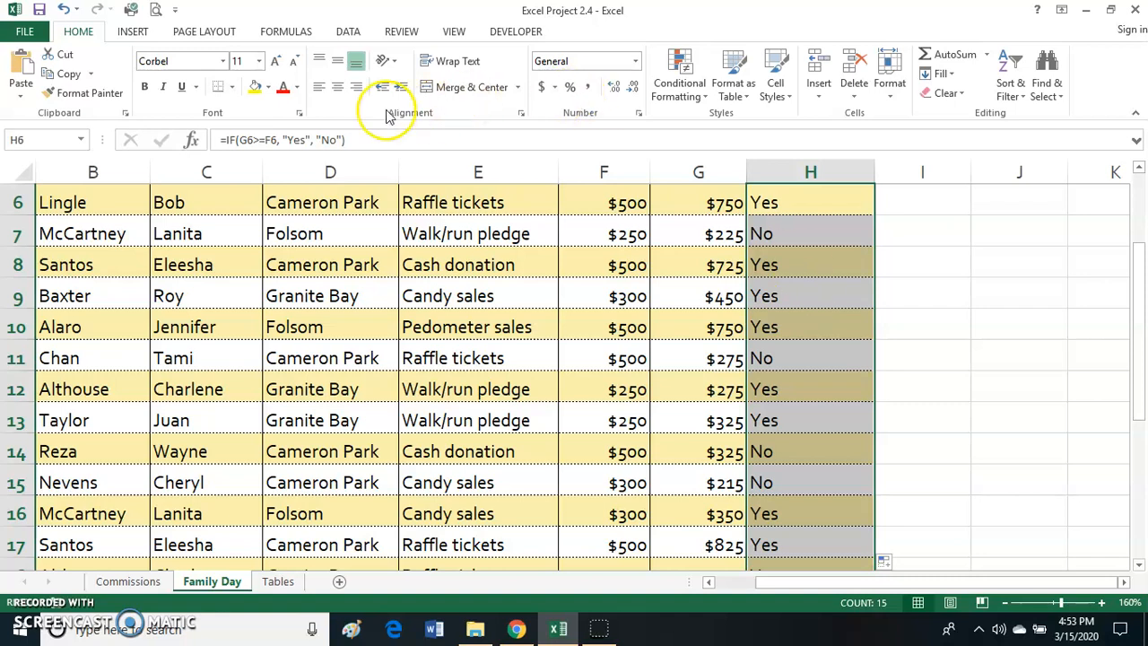
{"action": "left_click", "coordinate": [337, 86]}
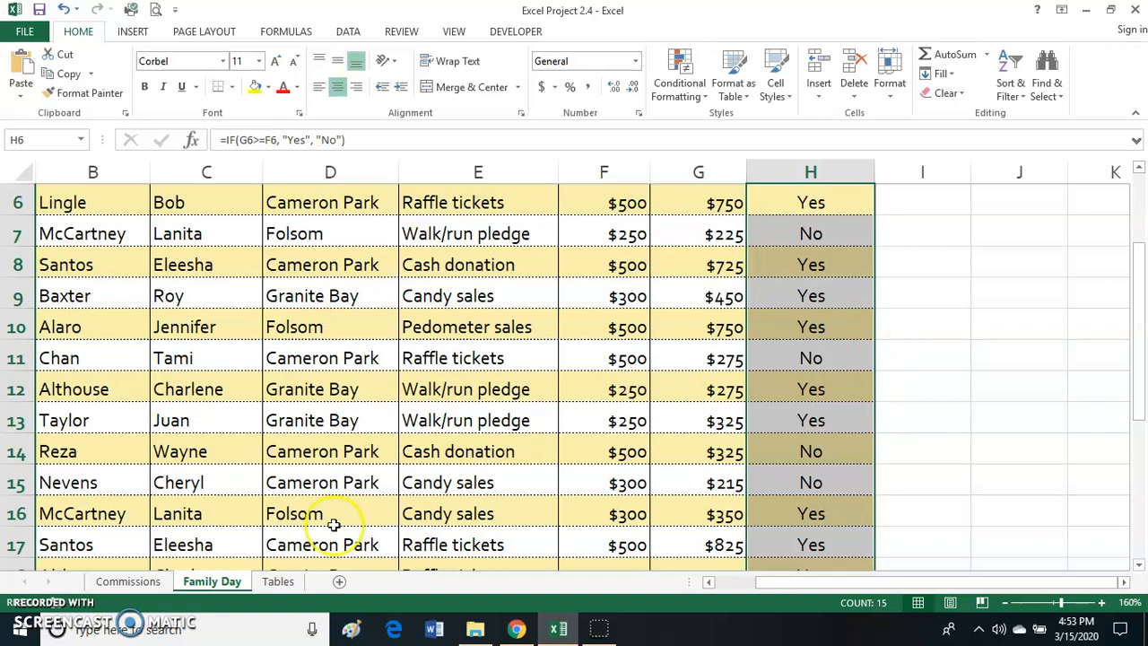
- Add a new worksheet after the Tables sheet and name it Range Names
{"action": "left_click", "coordinate": [339, 582]}
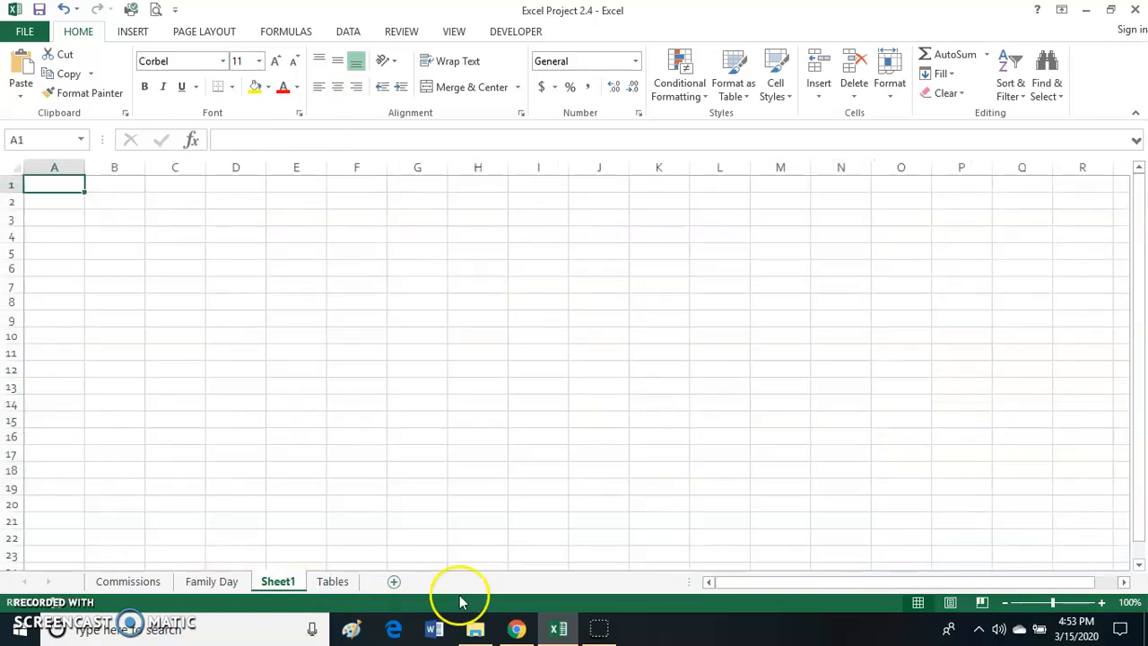
{"action": "left_click_drag", "start_coordinate": [278, 583], "coordinate": [307, 560]}
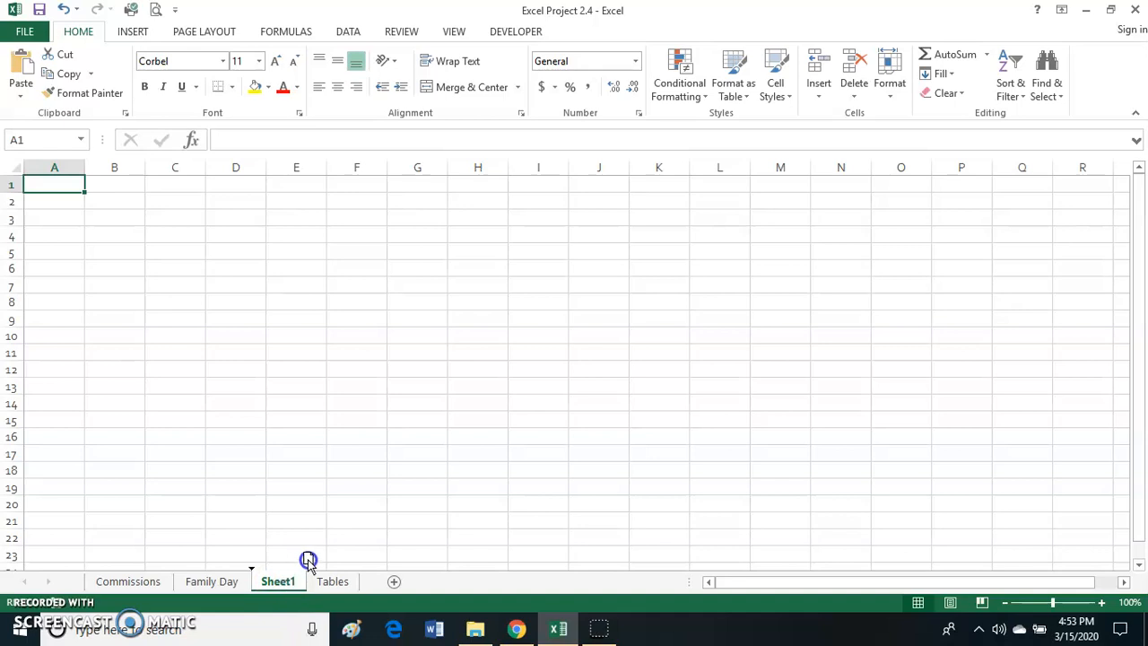
{"action": "left_click_drag", "start_coordinate": [377, 574], "coordinate": [375, 578]}
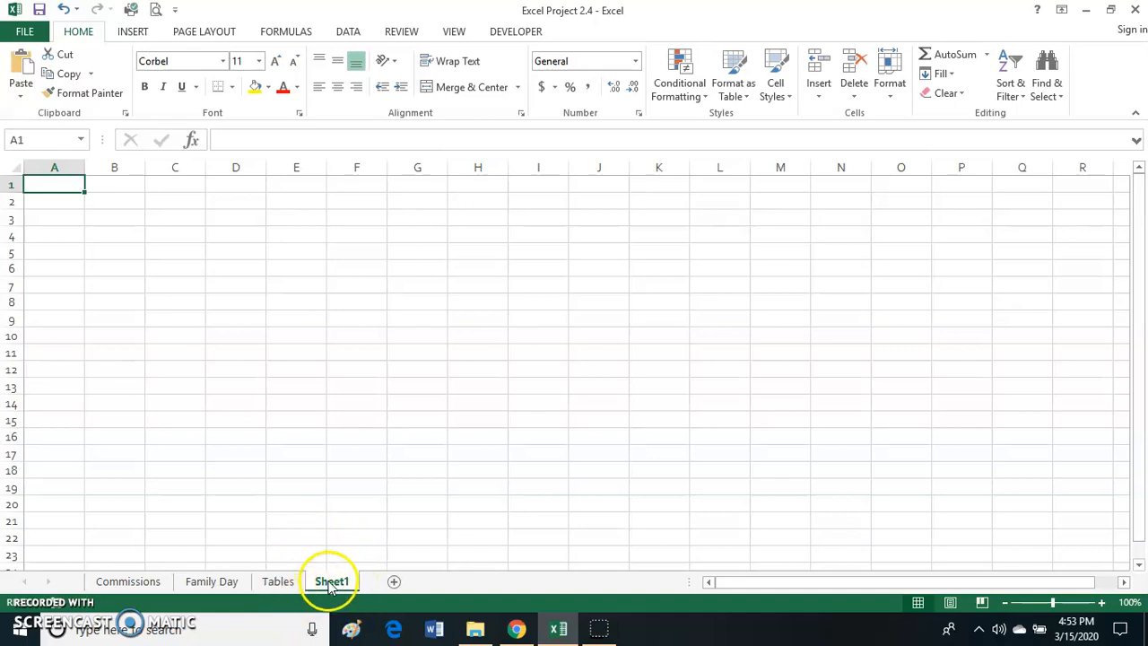
{"action": "double_click", "coordinate": [329, 587]}
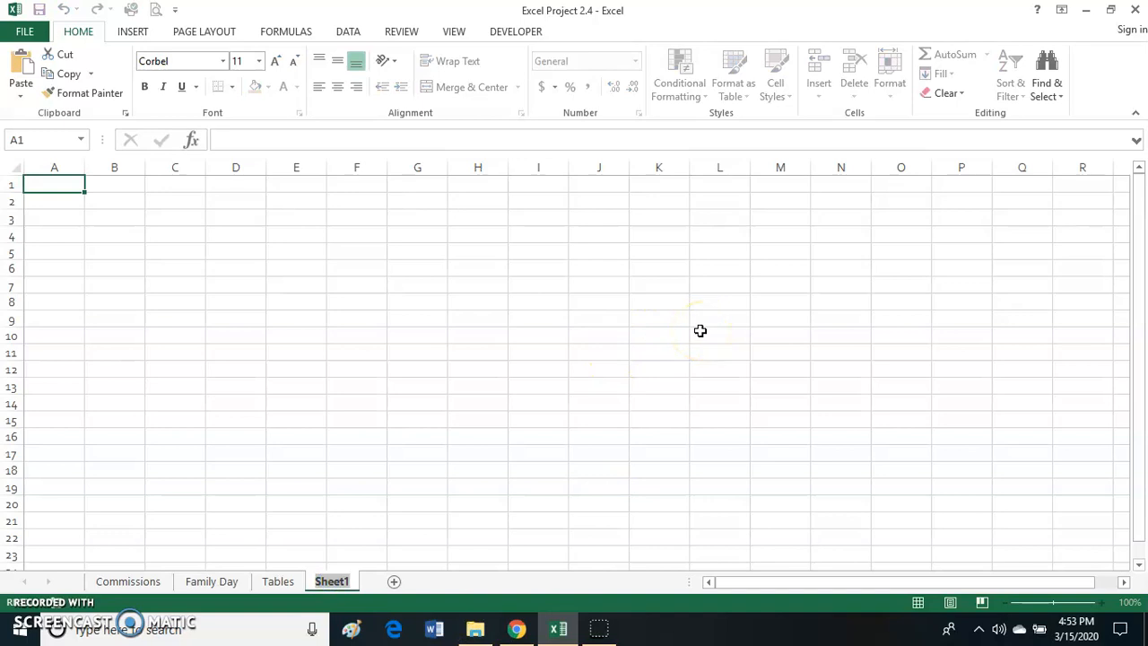
{"action": "type", "text": "Range Names"}
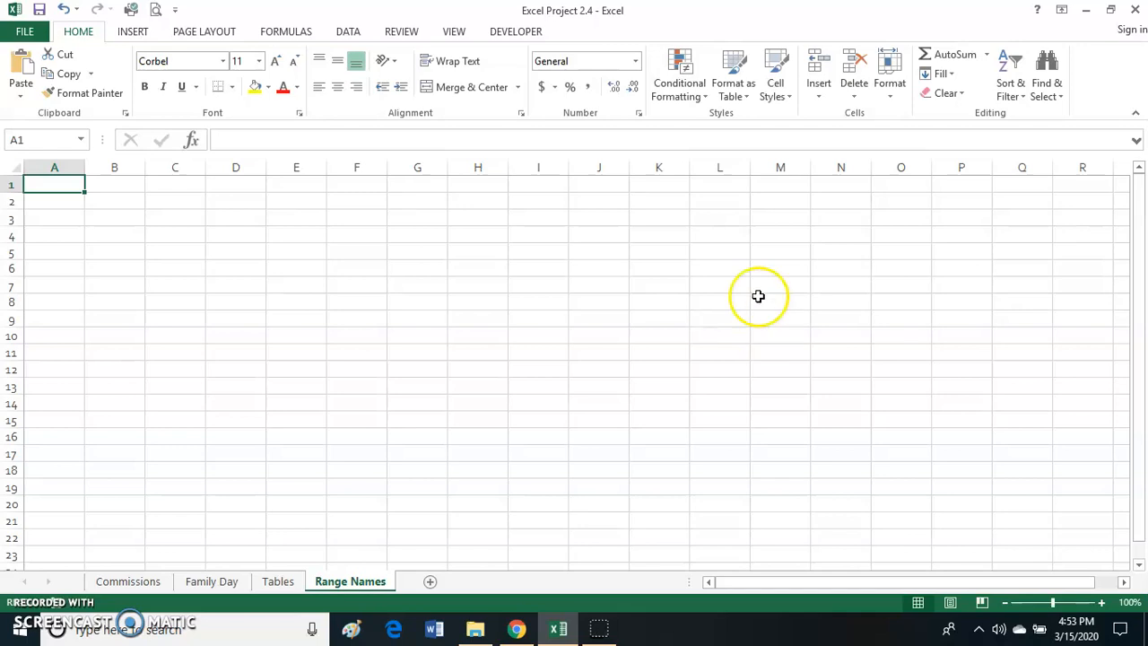
- Paste the list of all defined range names with their references on the Range Names sheet, starting in A1
{"action": "left_click", "coordinate": [278, 581]}
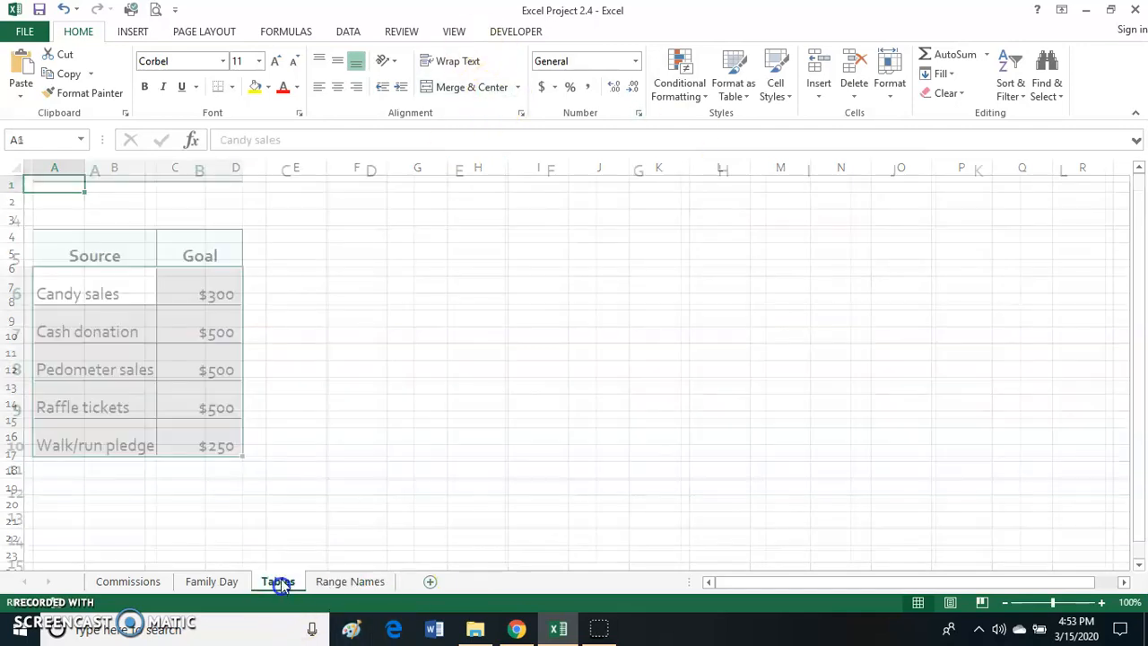
{"action": "scroll", "coordinate": [369, 405], "scroll_direction": "up", "scroll_amount": 1}
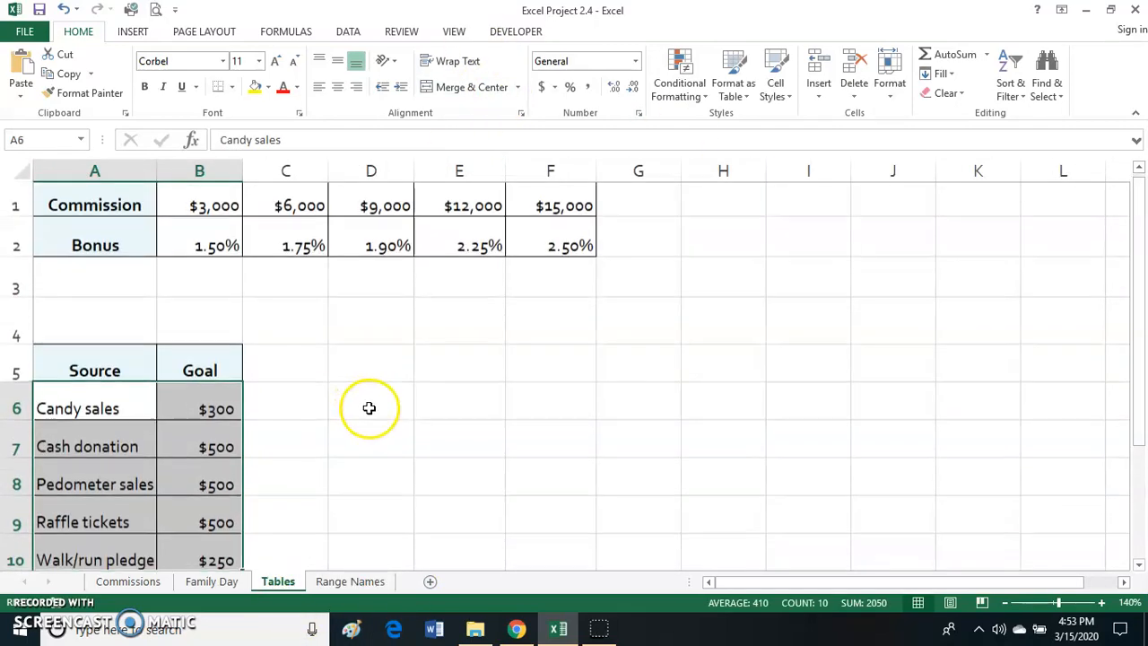
{"action": "left_click", "coordinate": [368, 581]}
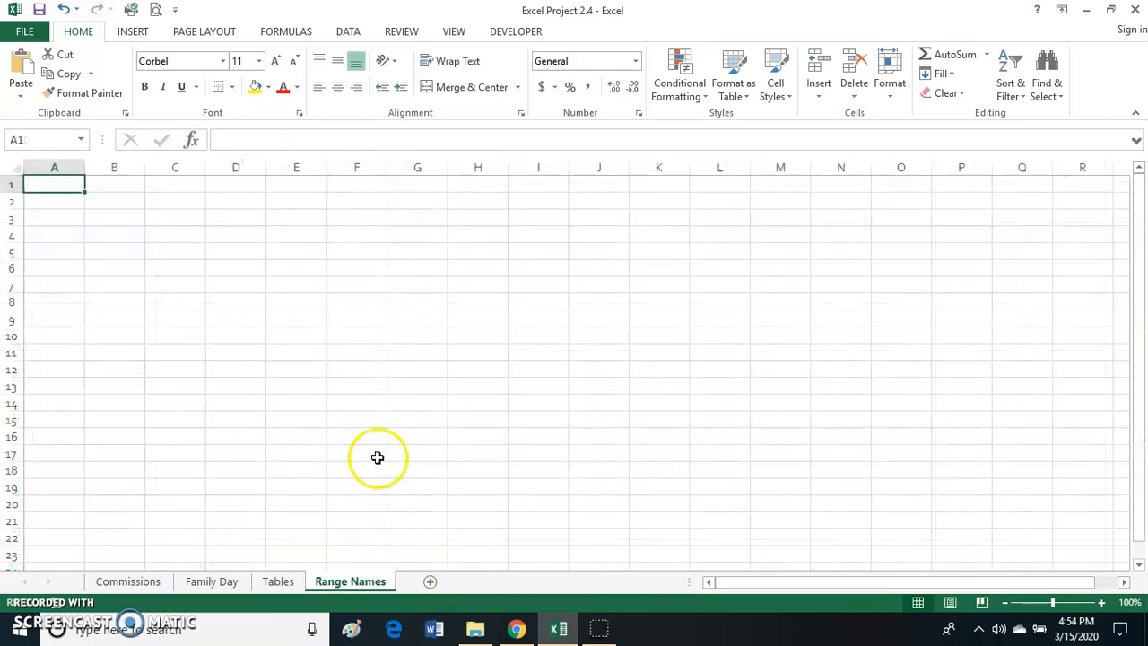
{"action": "left_click", "coordinate": [62, 188]}
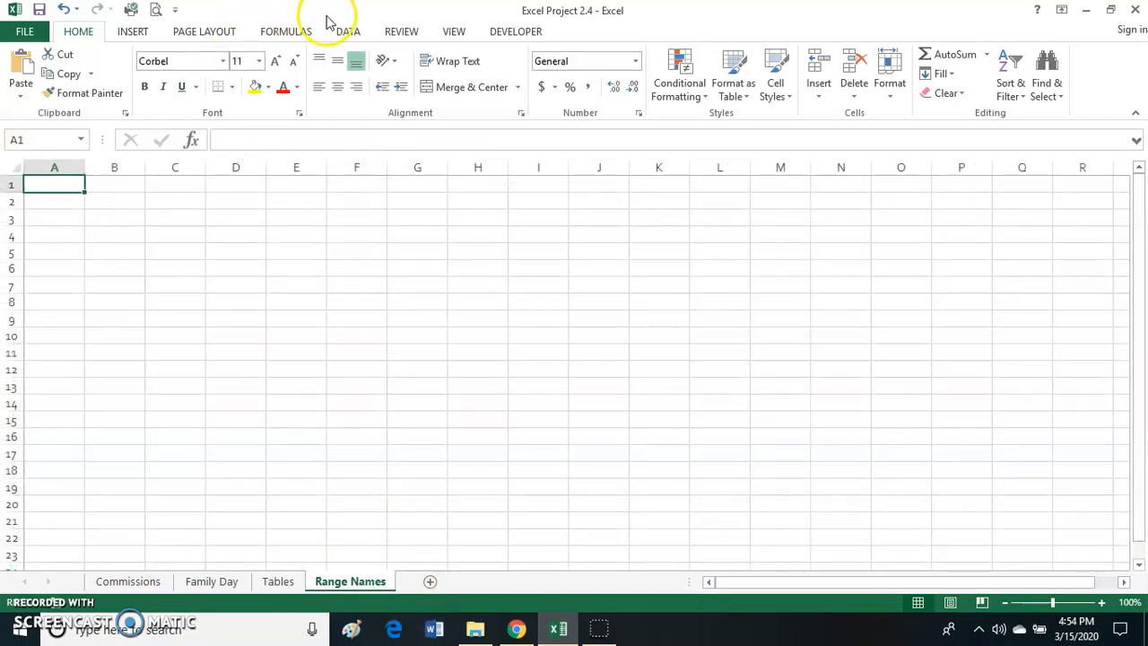
{"action": "left_click", "coordinate": [287, 31]}
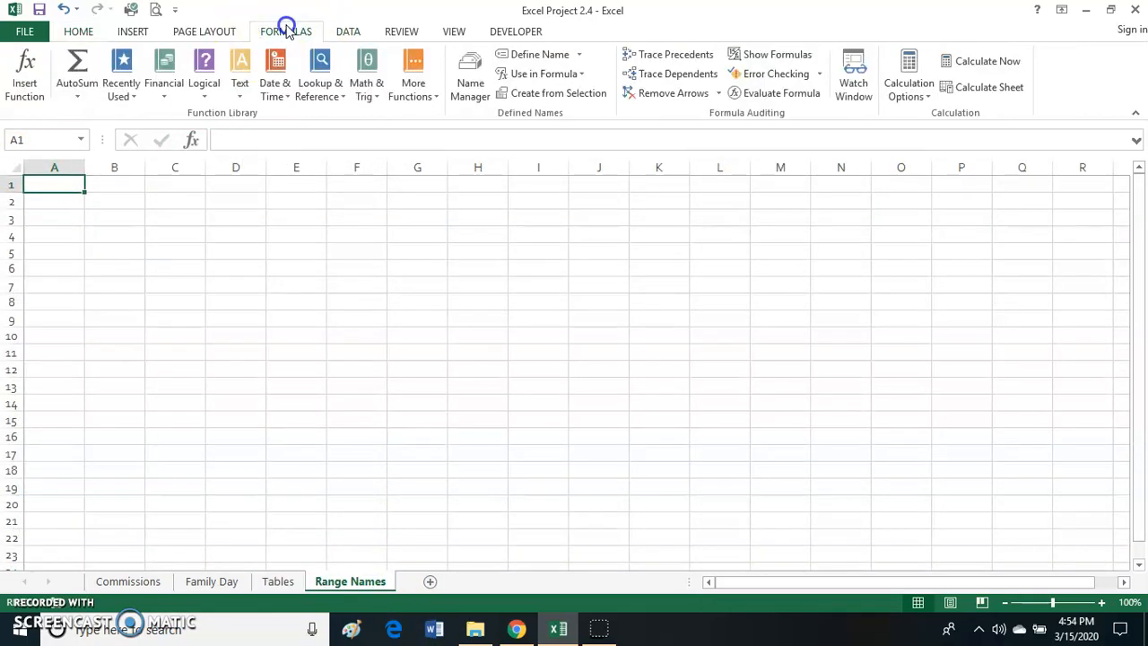
{"action": "left_click", "coordinate": [579, 74]}
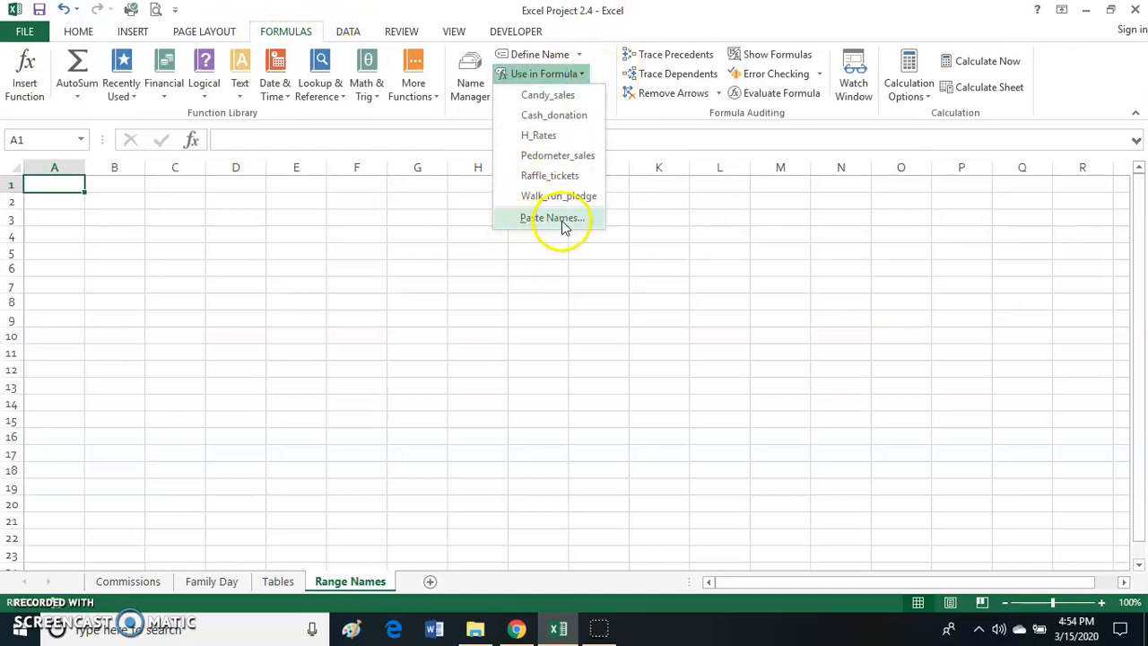
{"action": "left_click", "coordinate": [552, 219]}
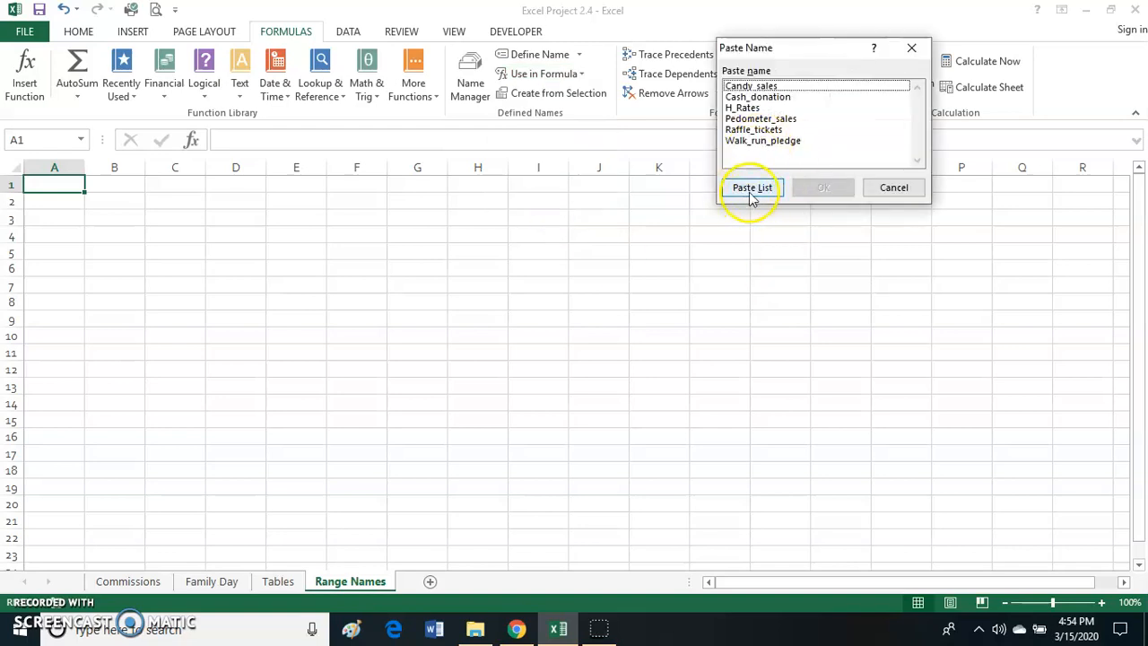
{"action": "left_click", "coordinate": [753, 187]}
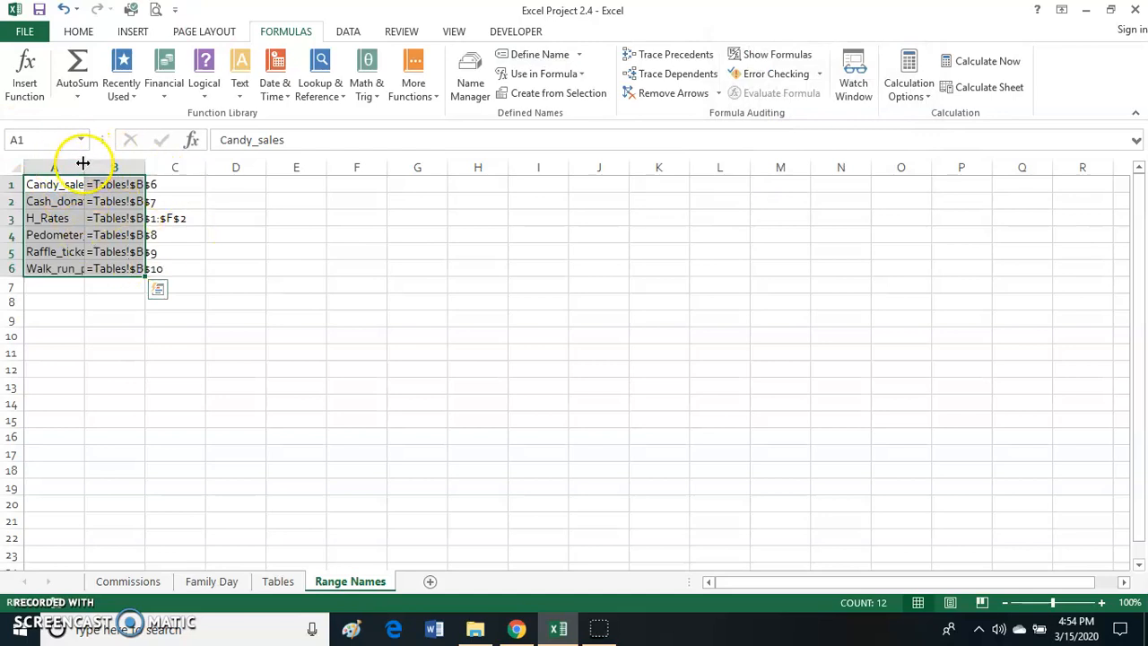
- AutoFit columns A and B on the Range Names sheet to the pasted names and references
{"action": "left_click", "coordinate": [1101, 604]}
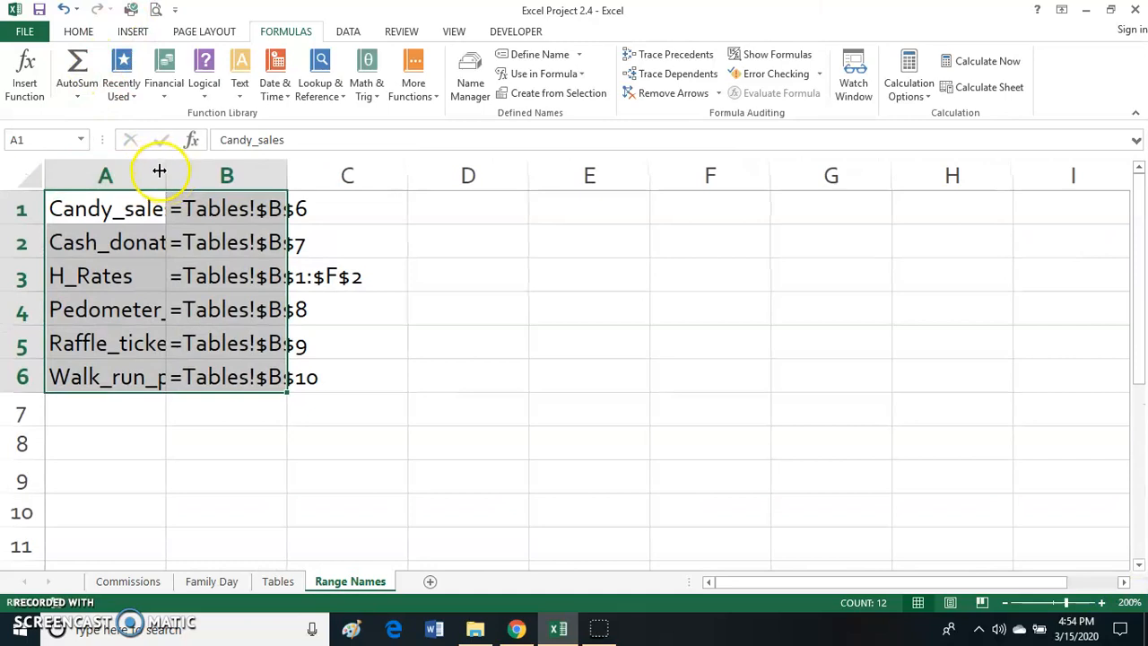
{"action": "double_click", "coordinate": [165, 173]}
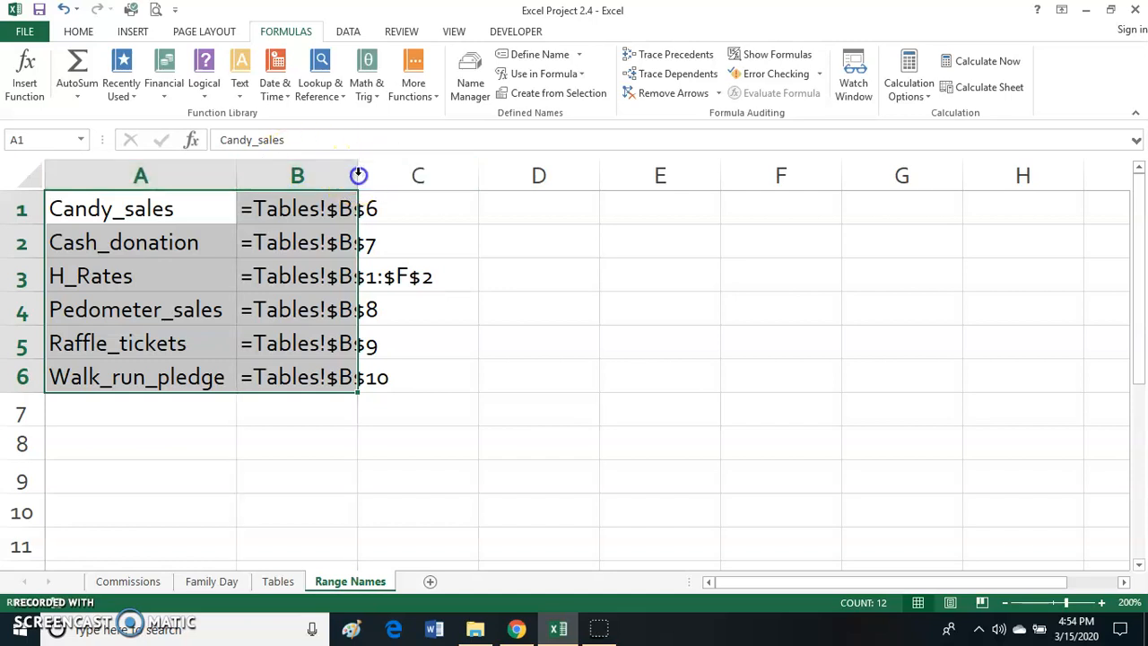
{"action": "double_click", "coordinate": [358, 174]}
{"action": "left_click", "coordinate": [556, 452]}
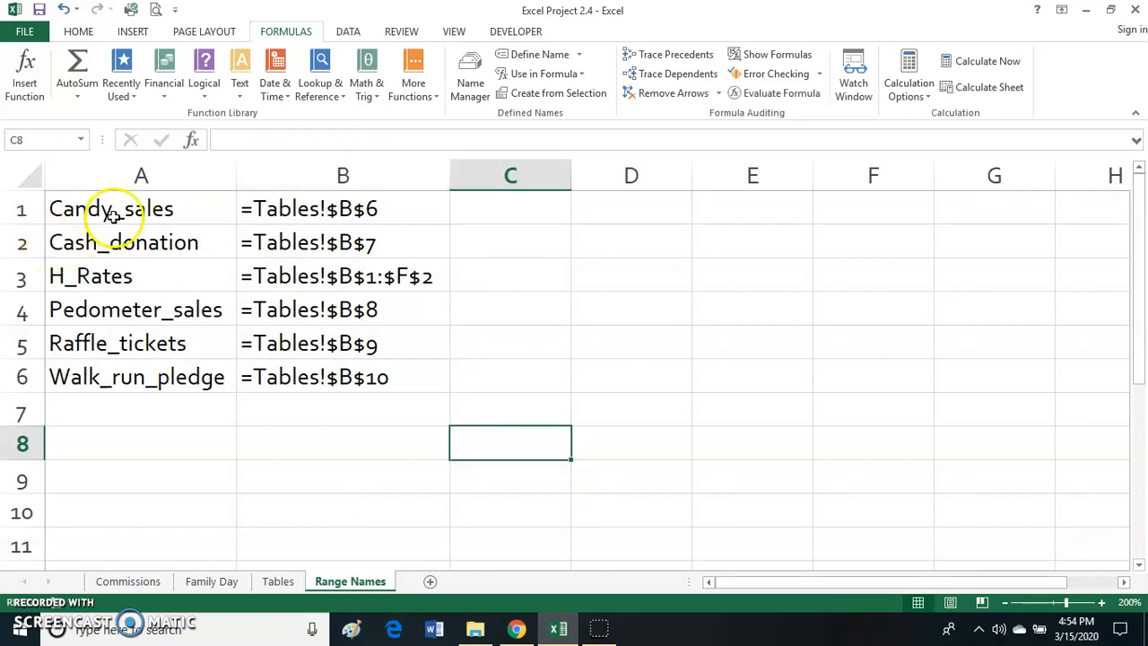
- Review the Candy_sales and H_Rates range names and the cell references listed beside them
{"action": "left_click", "coordinate": [115, 215]}
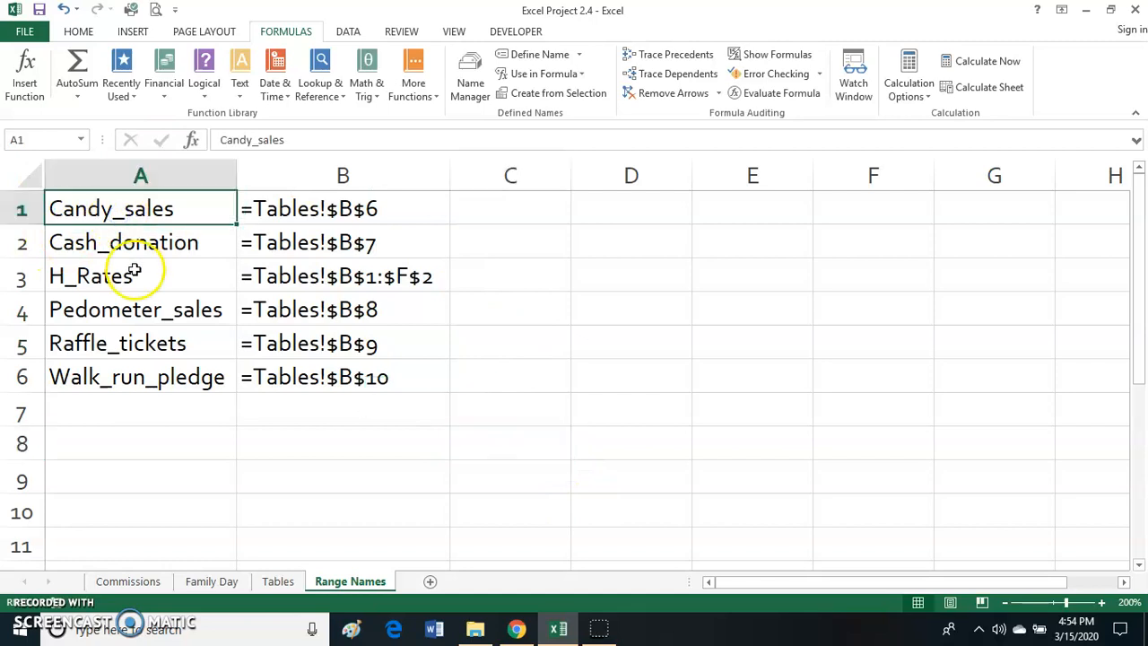
{"action": "left_click", "coordinate": [285, 209]}
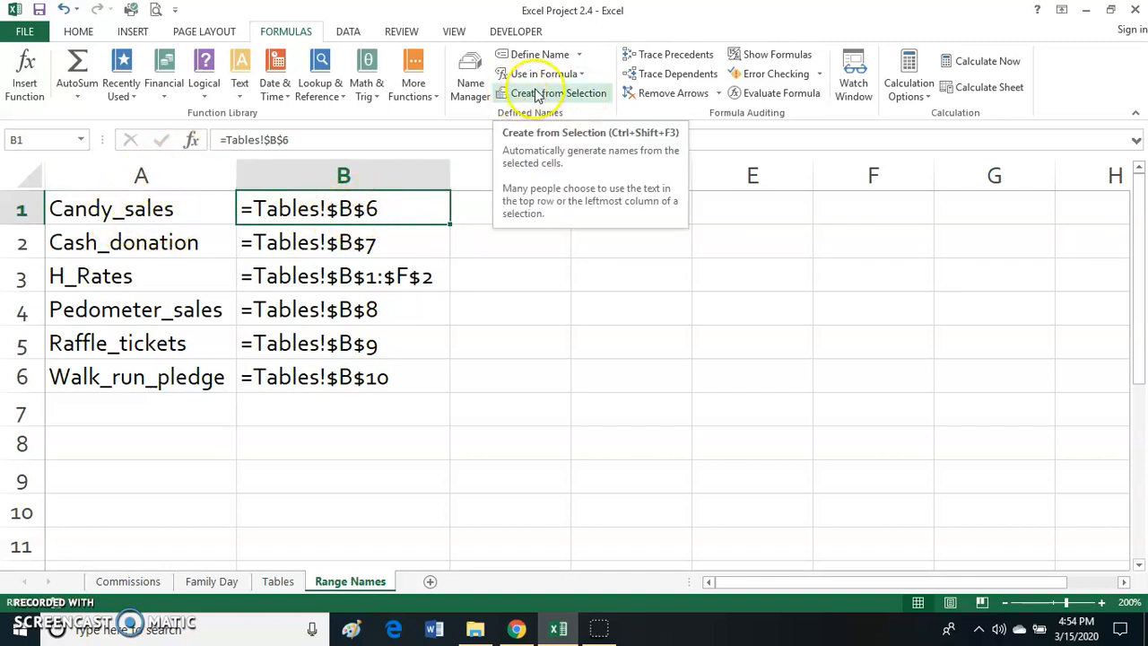
{"action": "left_click", "coordinate": [208, 276]}
{"action": "left_click", "coordinate": [314, 280]}
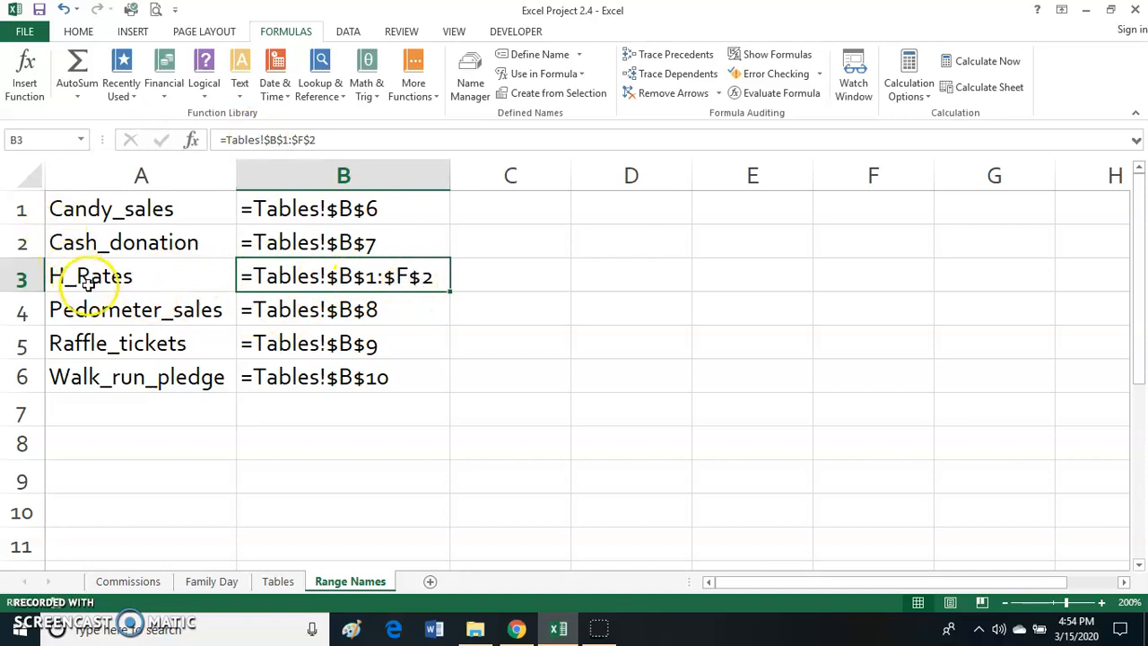
{"action": "left_click", "coordinate": [89, 212]}
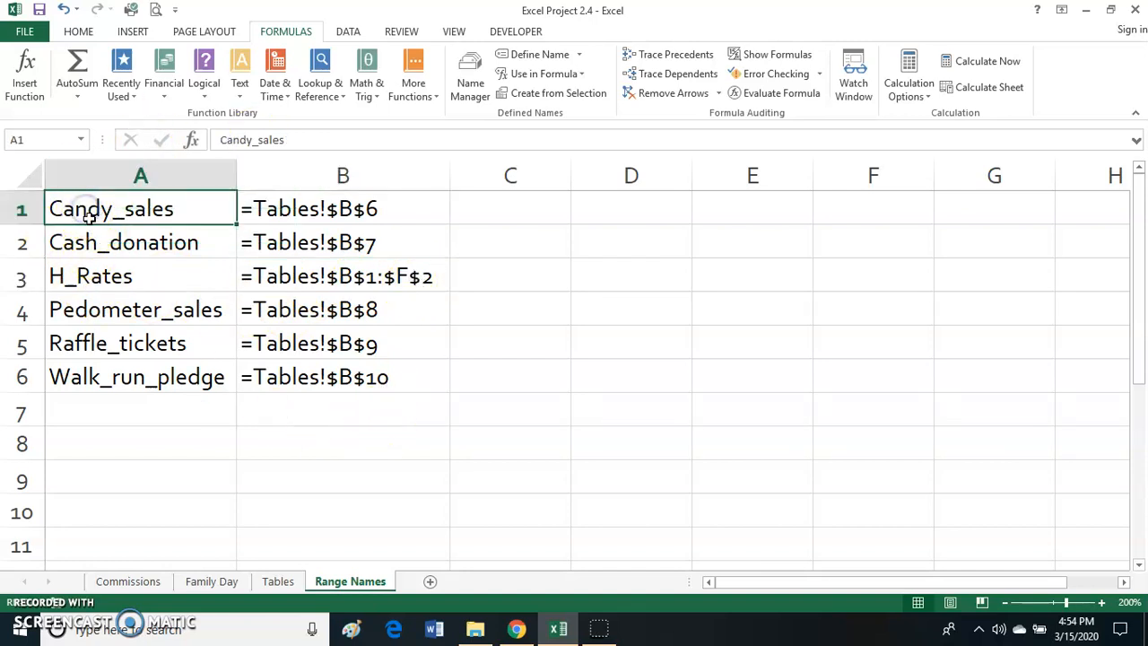